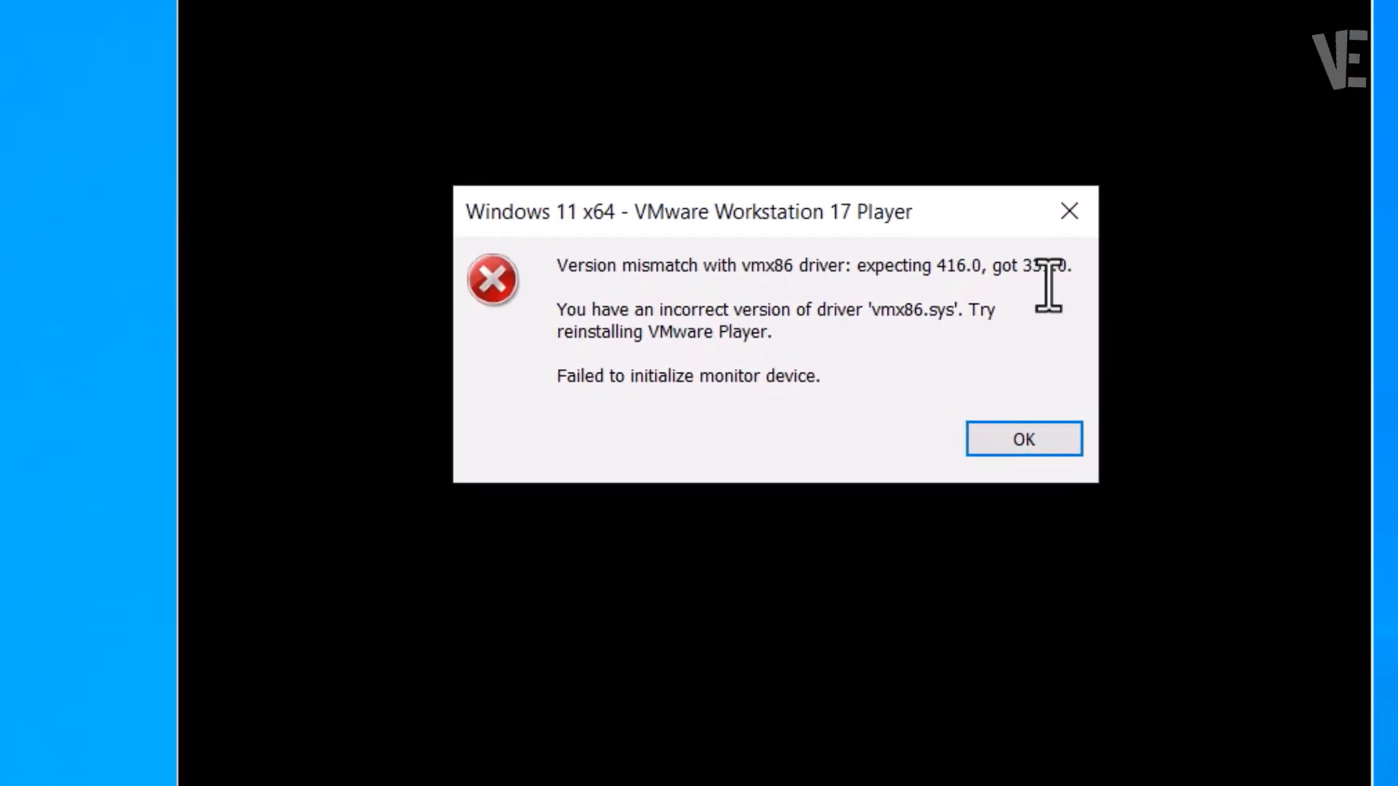
Step: Dismiss the vmx86 driver version mismatch and Transport (VMDB) error messages, and close VMware Workstation 17 Player
drag(1072, 271, 595, 271)
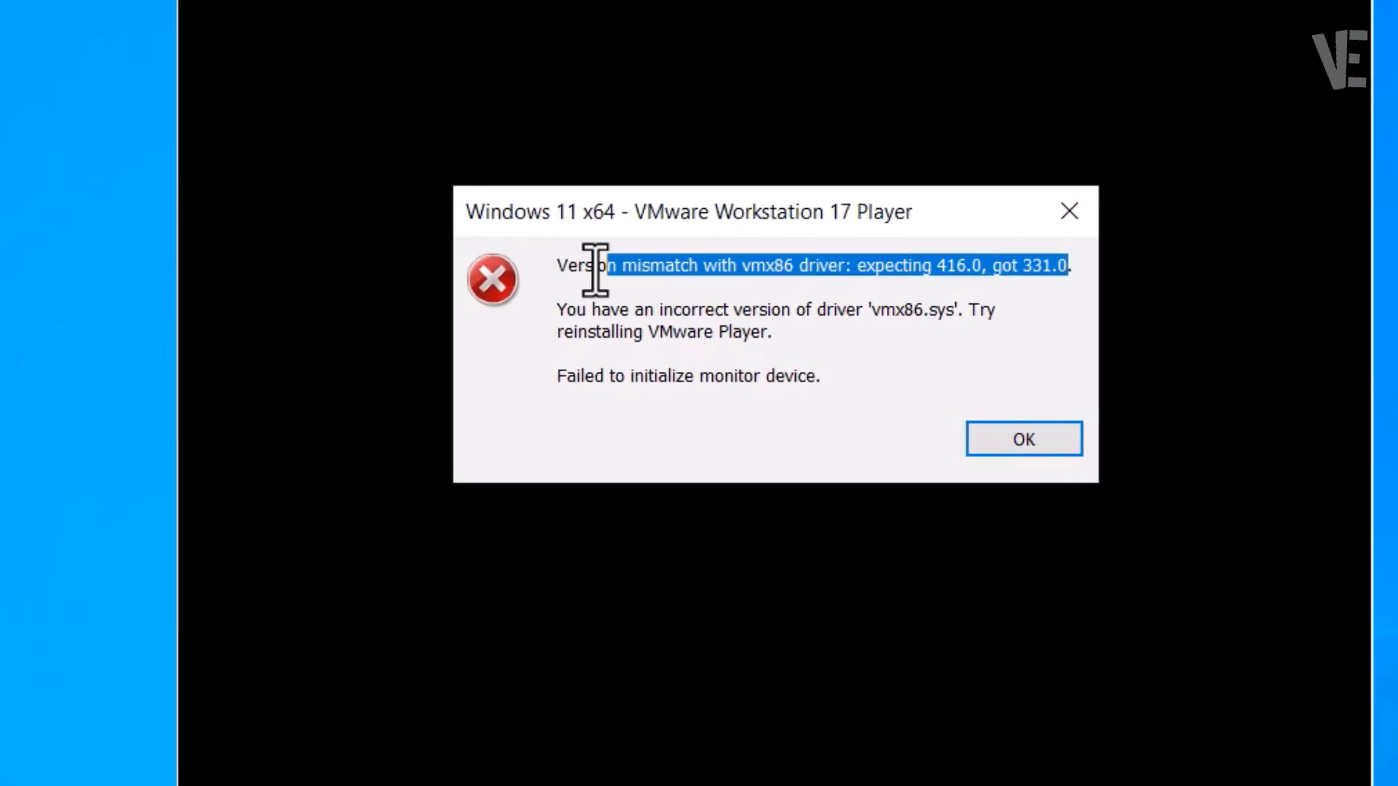
click(802, 293)
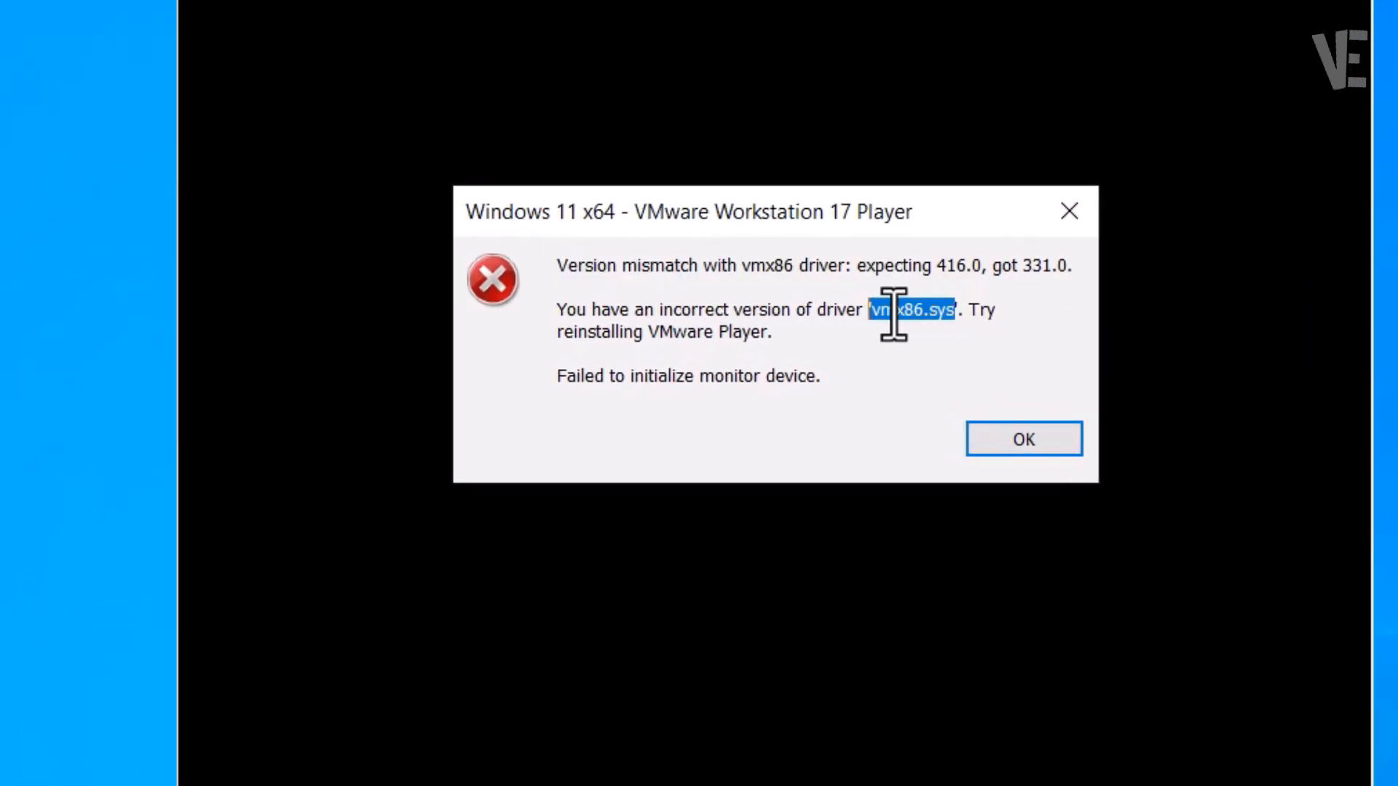
click(1026, 446)
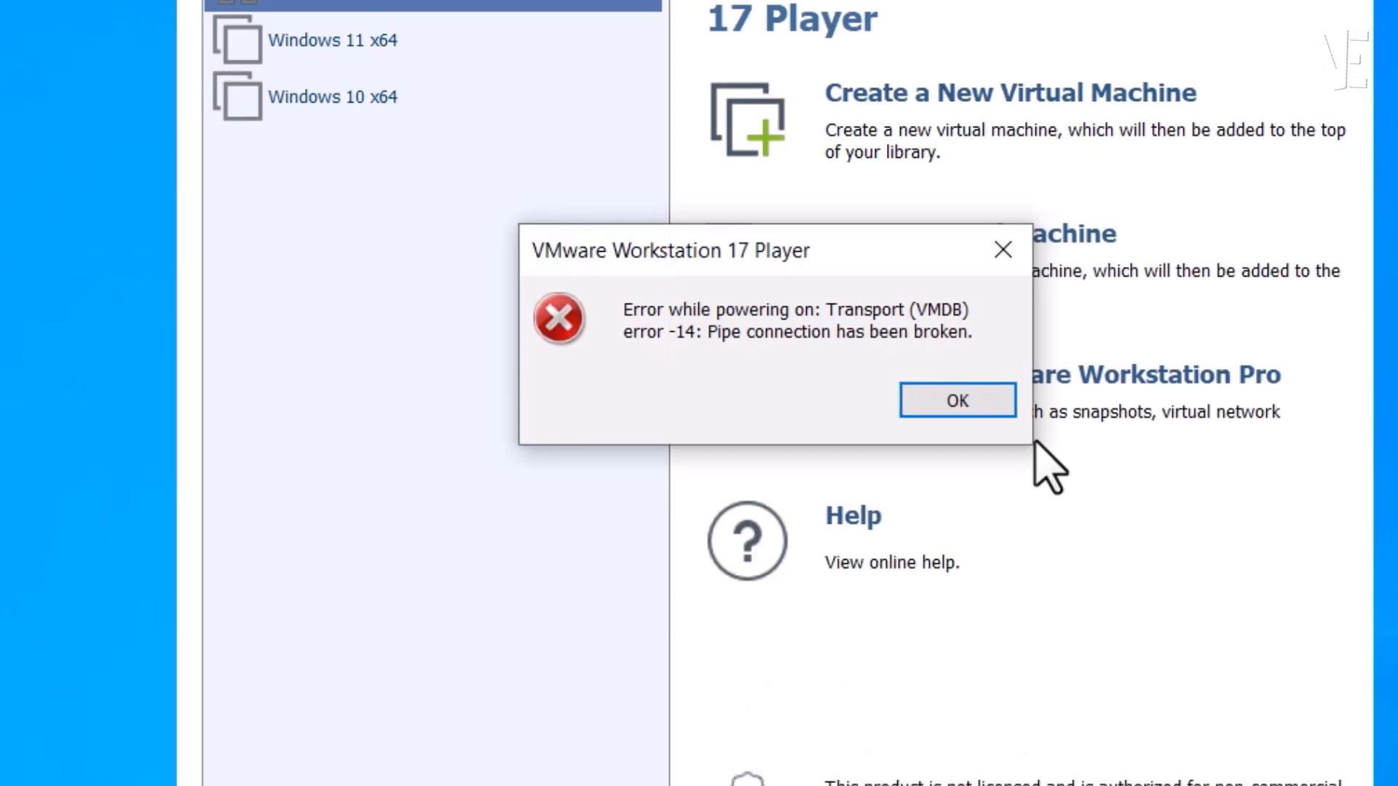
drag(964, 314, 619, 310)
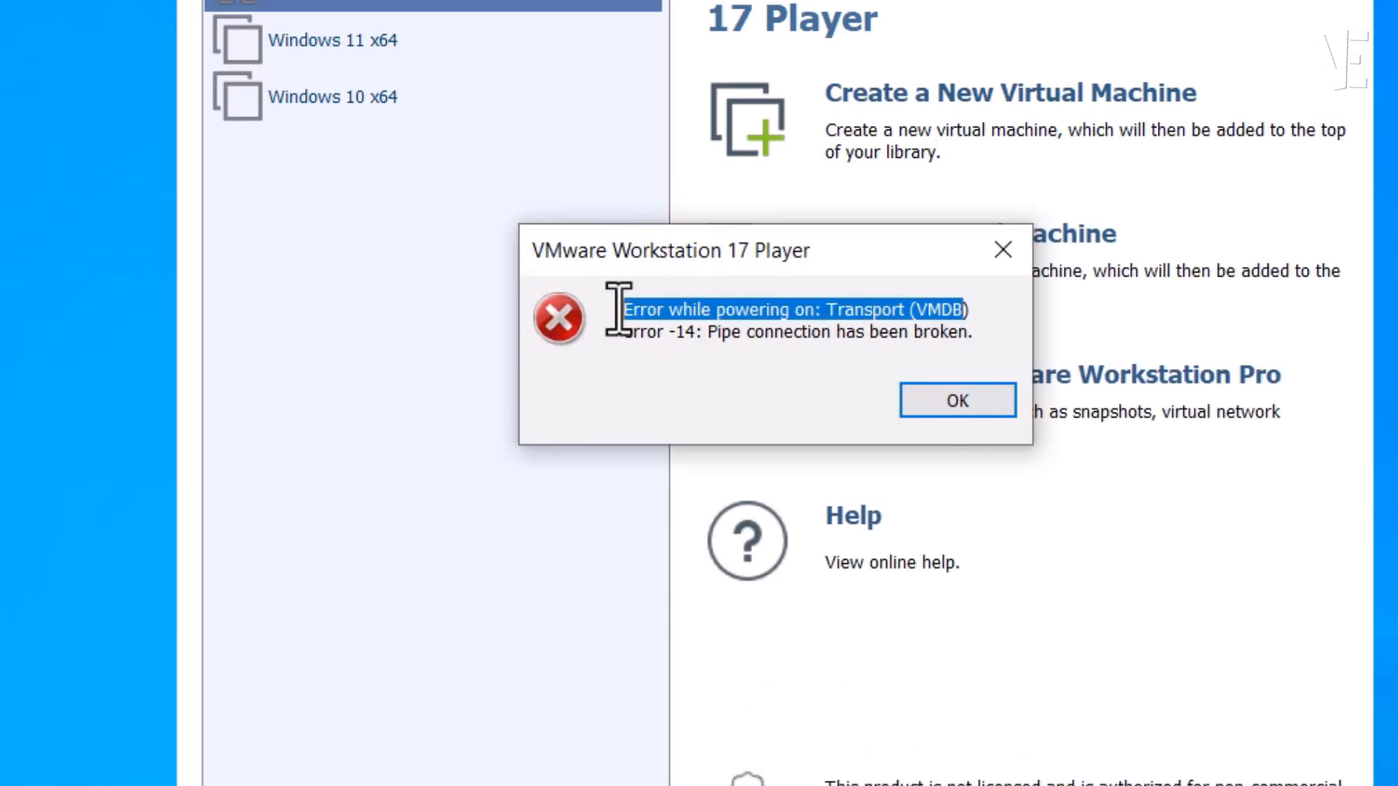
drag(707, 332, 627, 310)
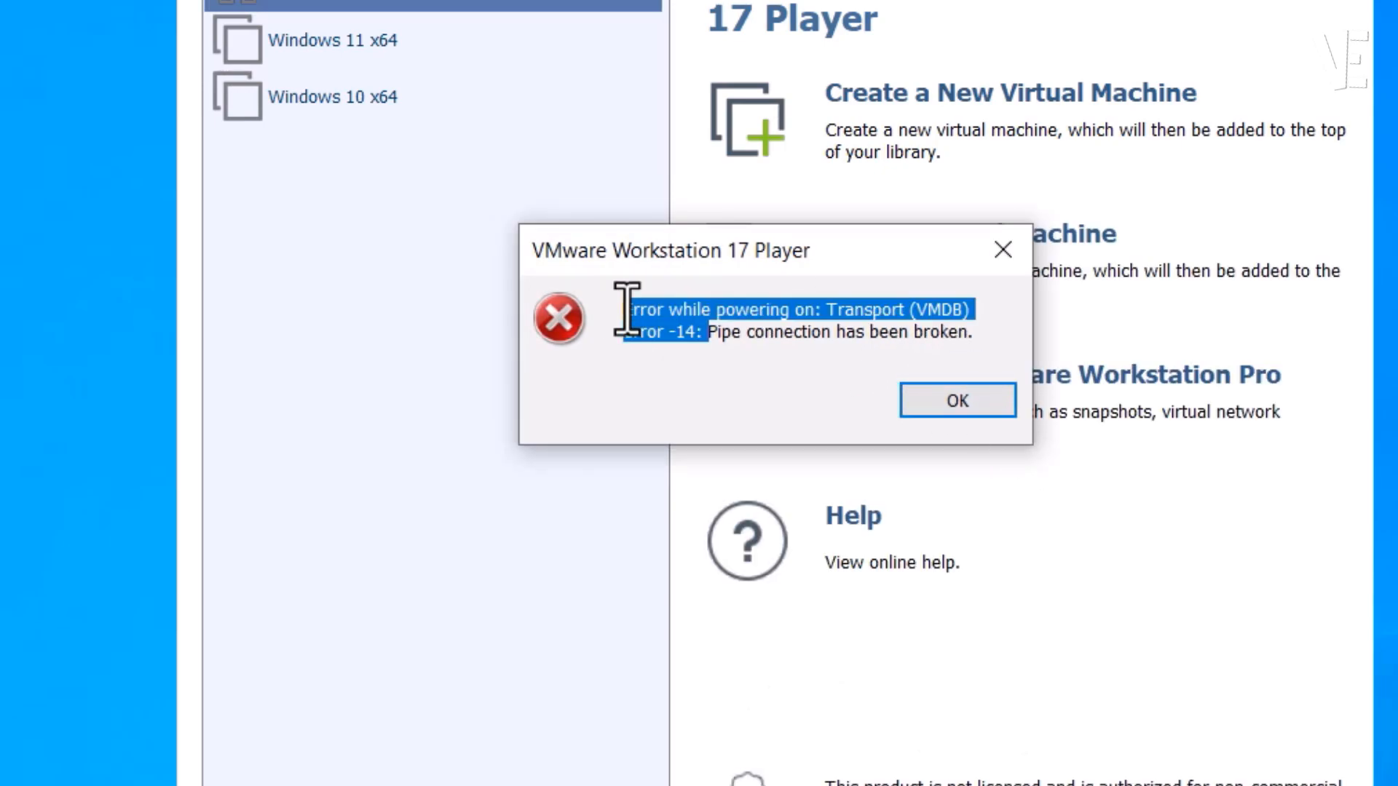
click(763, 332)
click(976, 409)
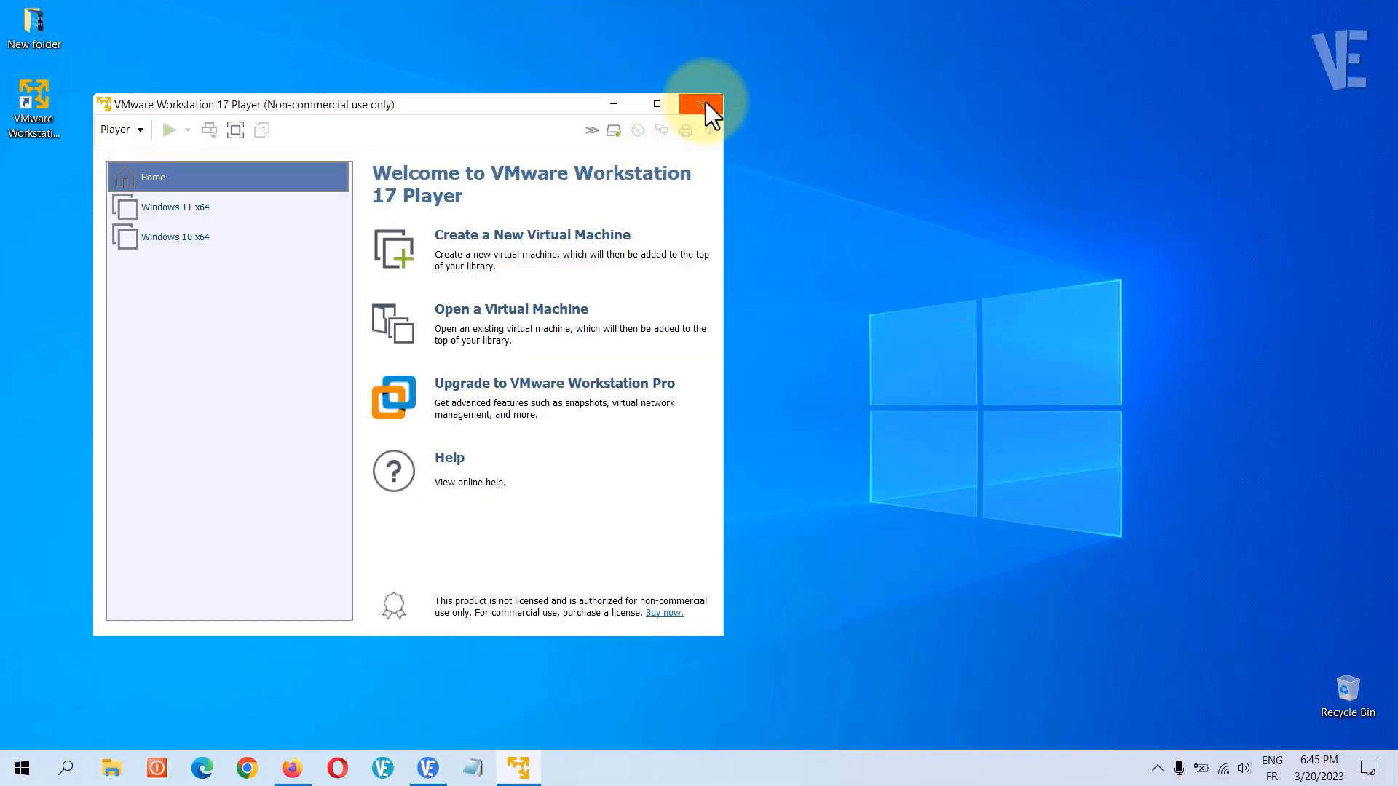
click(706, 102)
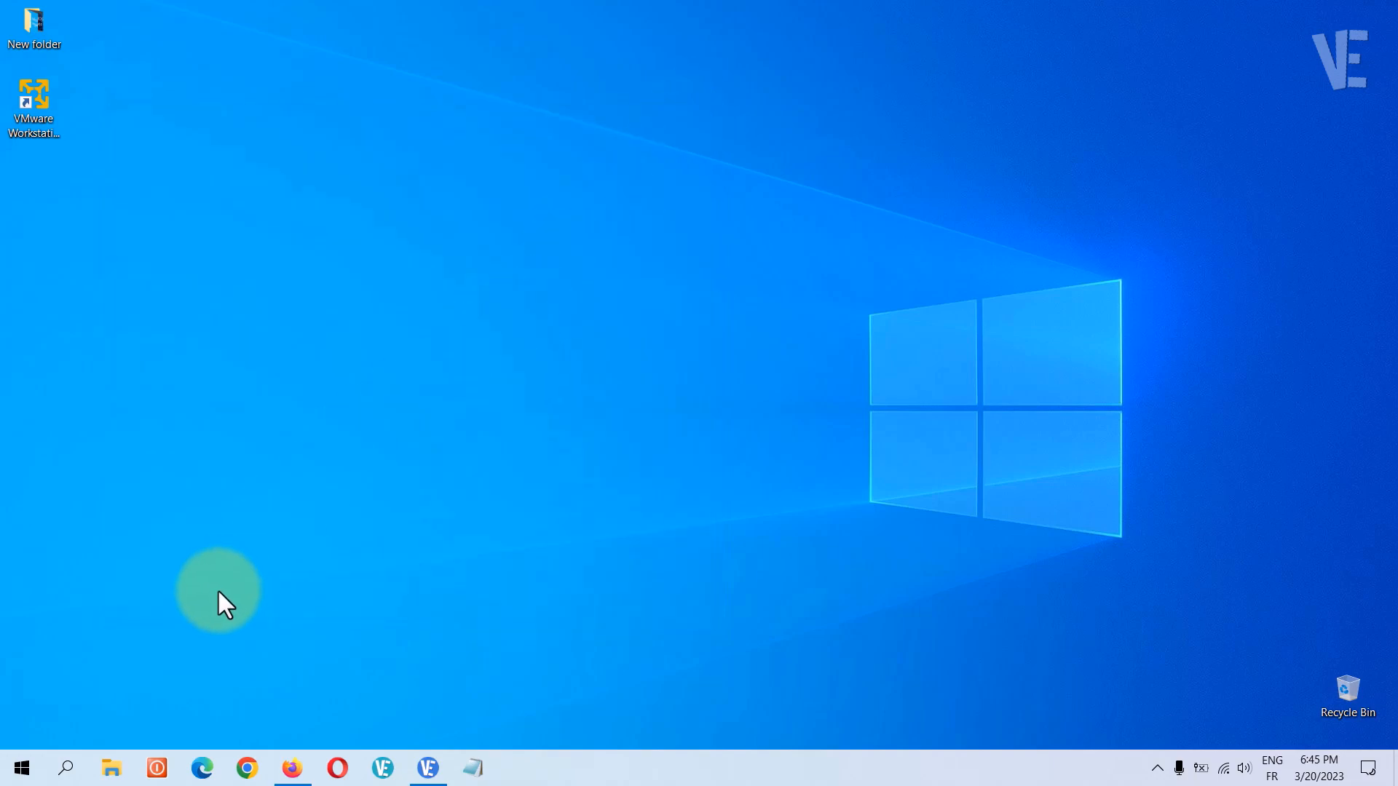
Step: Search Windows for services.msc and open the Services app
click(64, 766)
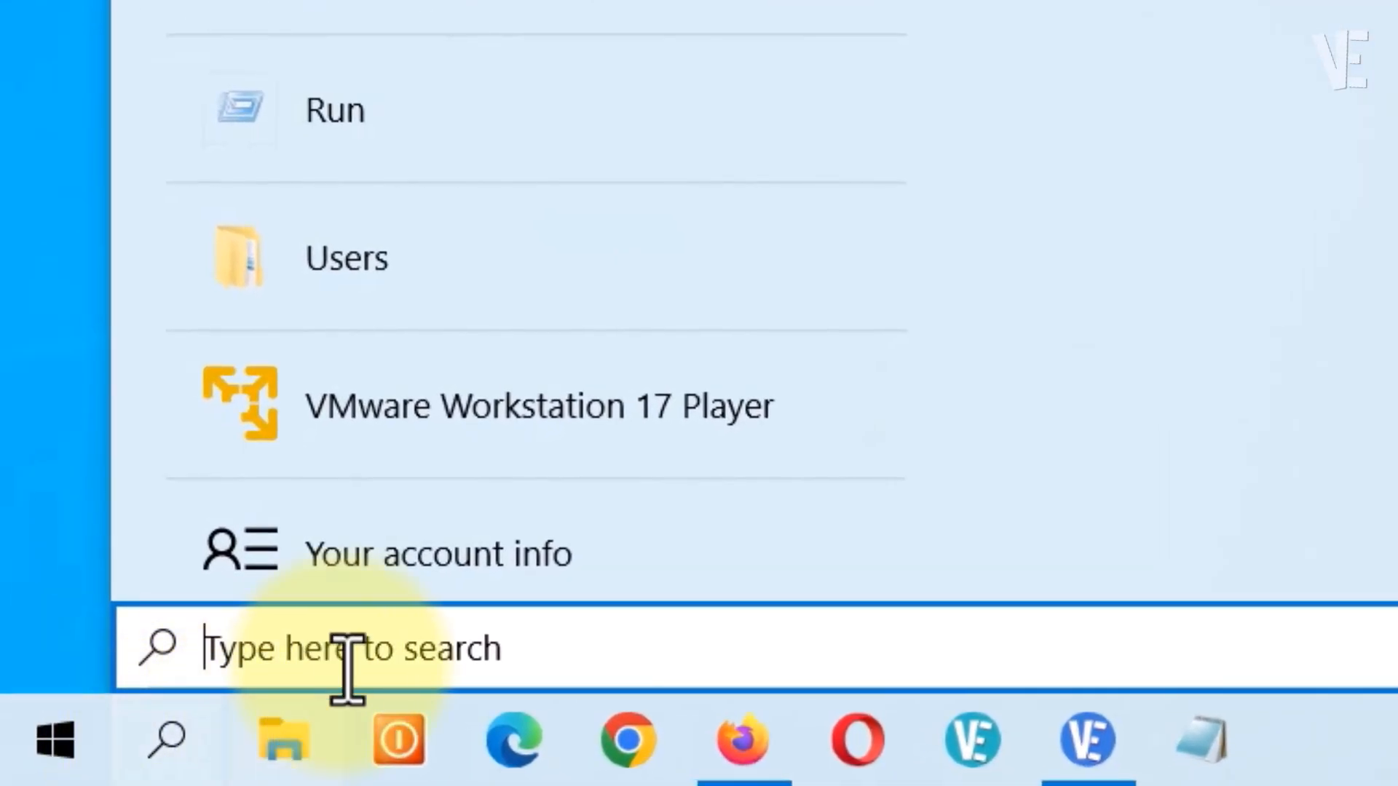
click(360, 646)
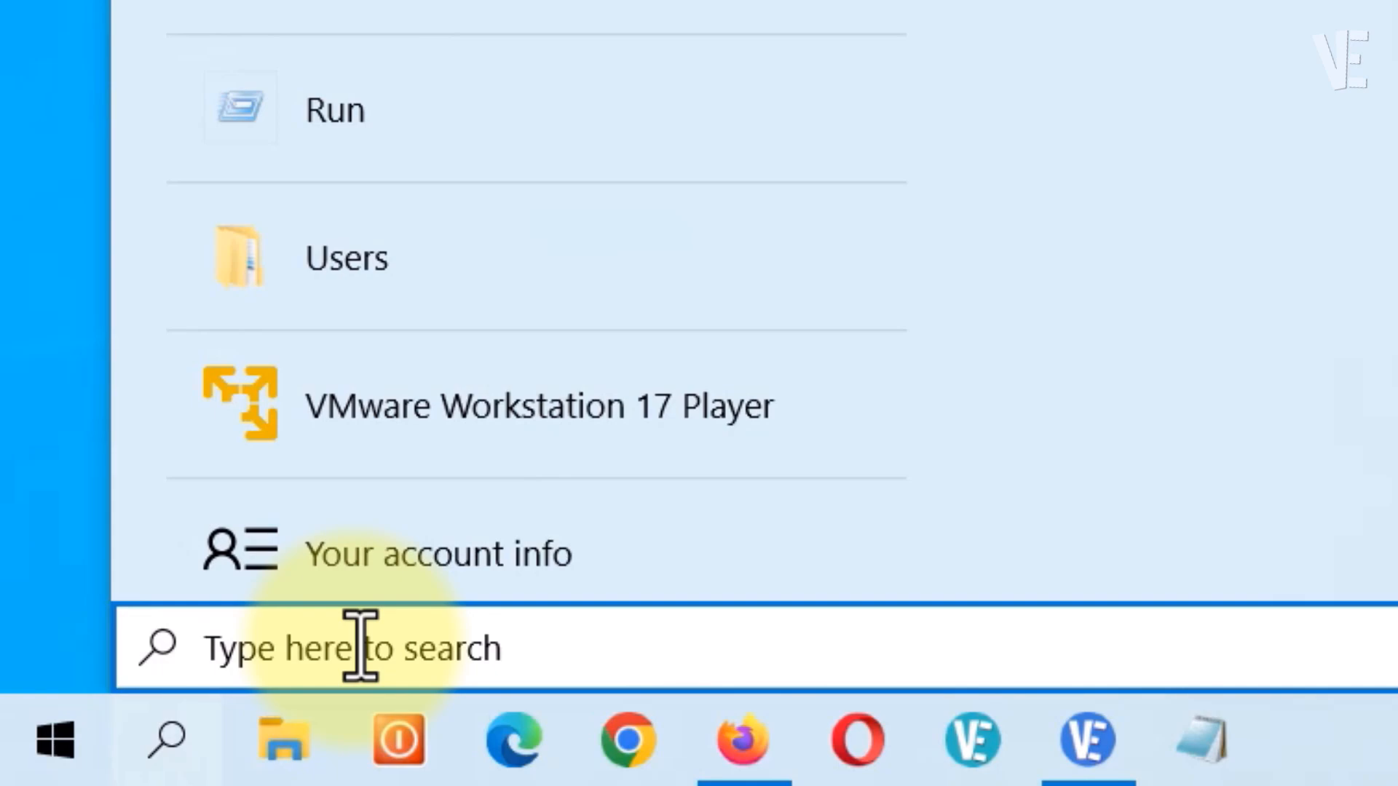
text(services.msc)
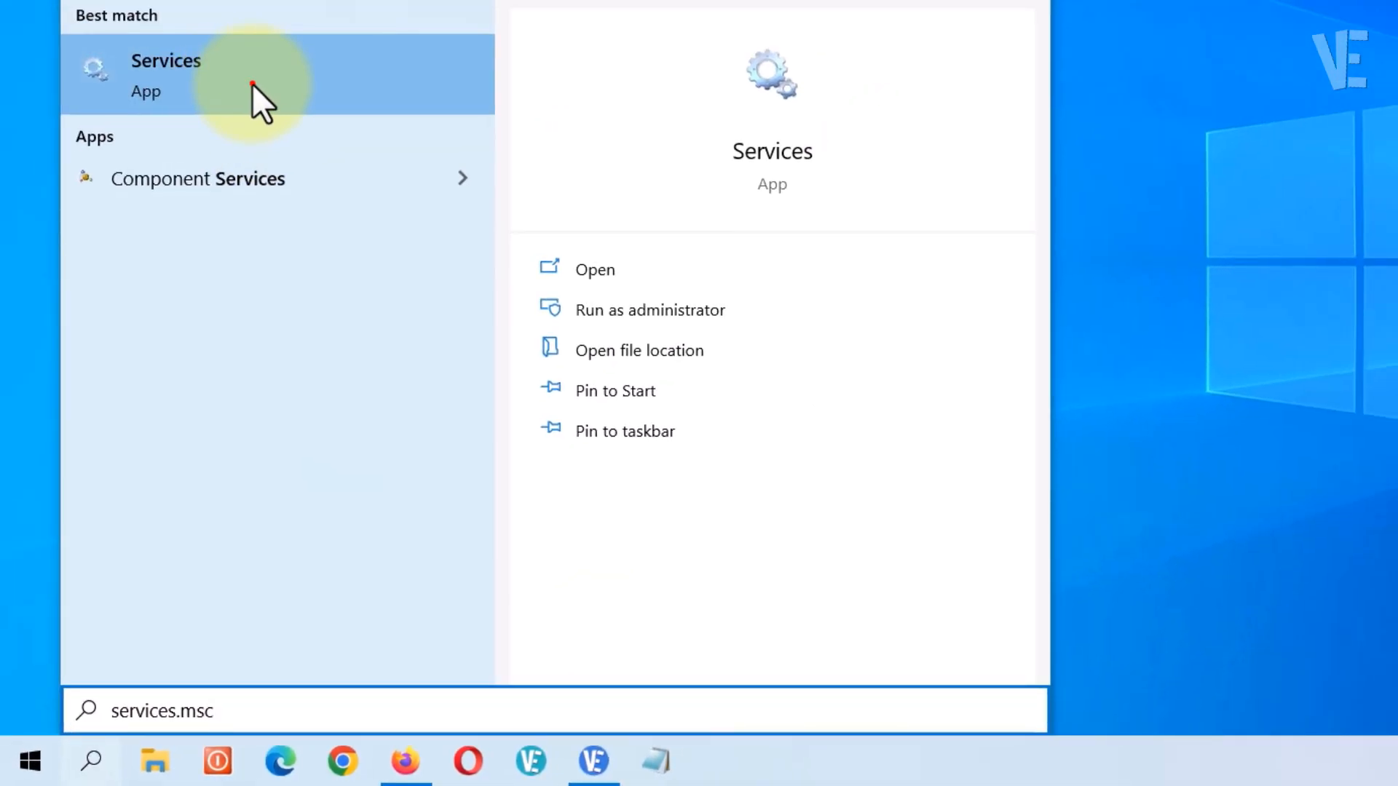
click(252, 84)
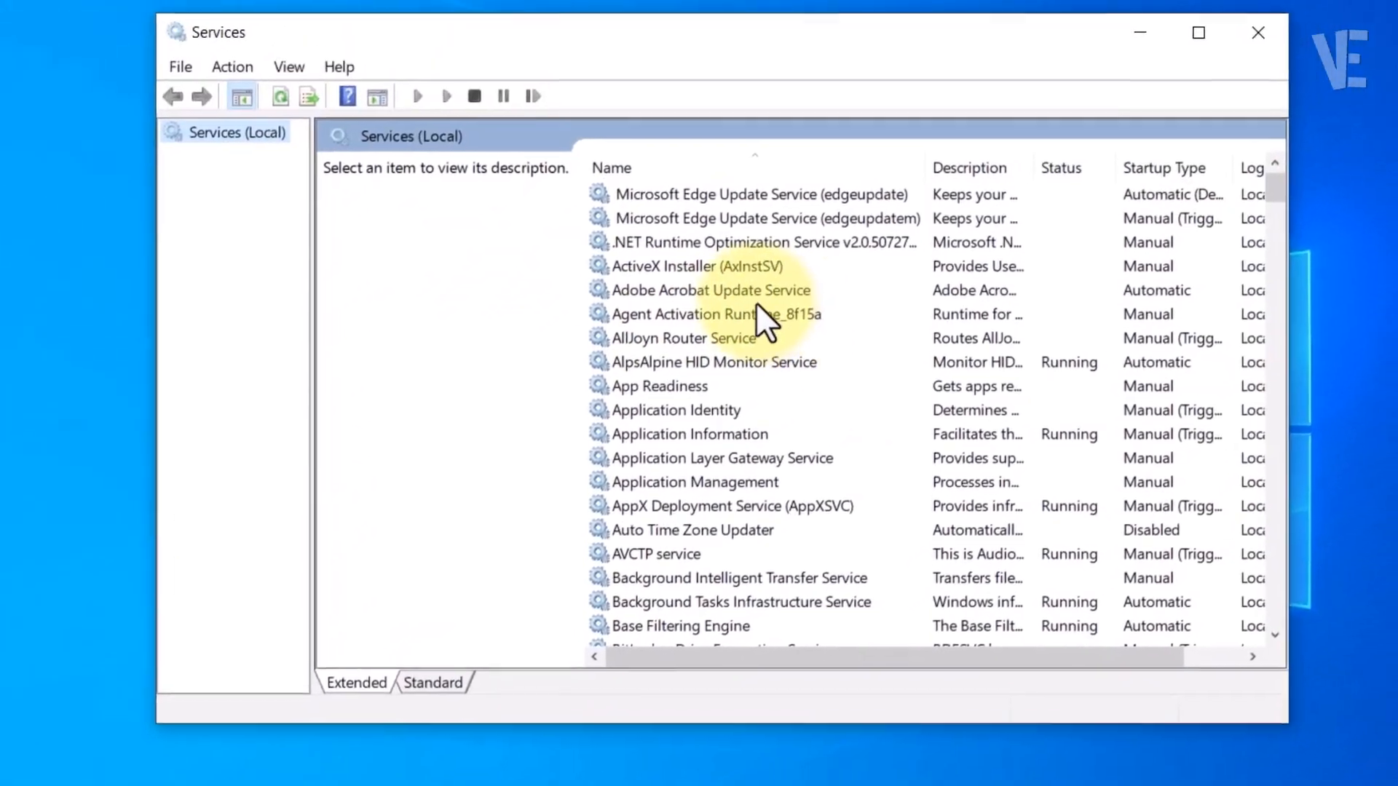
Step: Find the VMware Authorization, DHCP, NAT and USB Arbitration services and examine their startup types
click(946, 158)
key(v)
key(m)
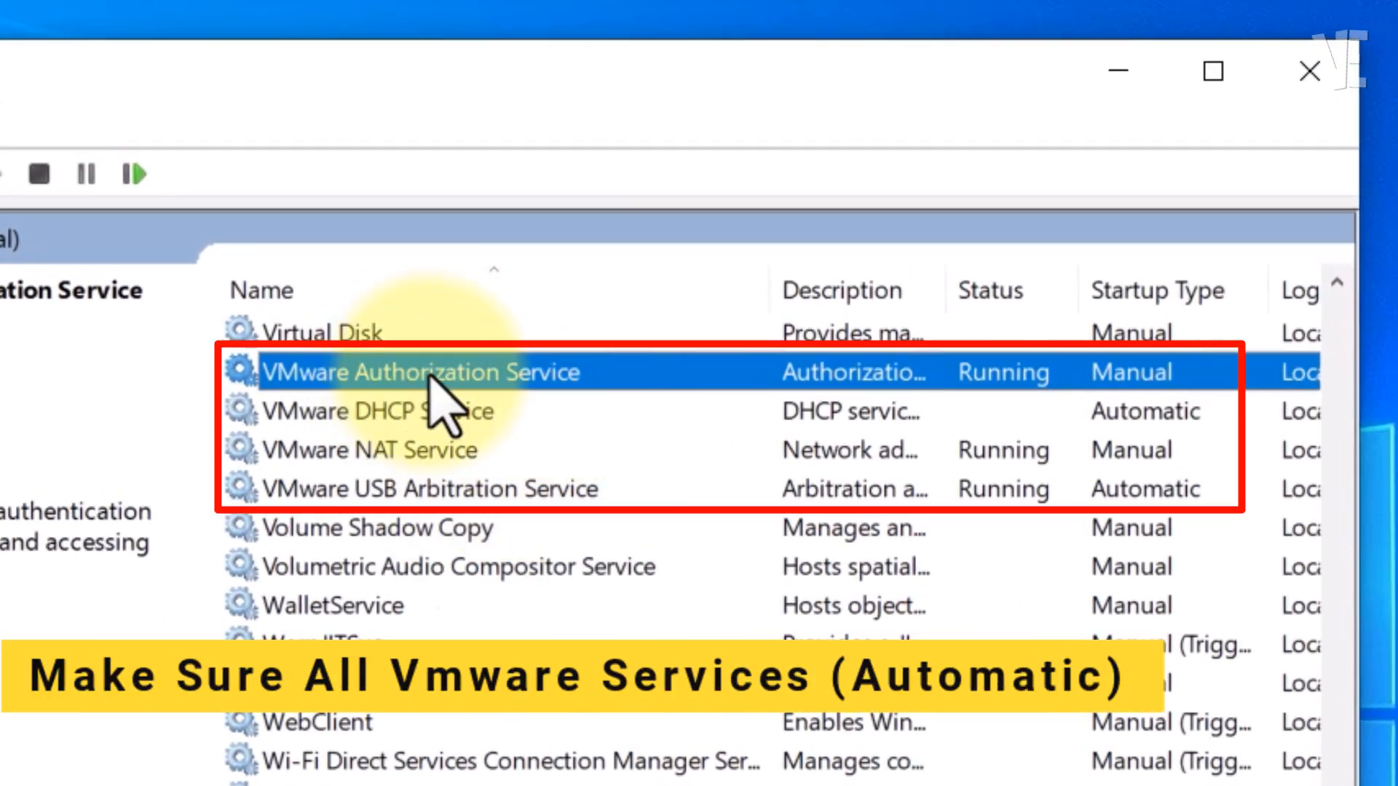
click(408, 408)
click(405, 448)
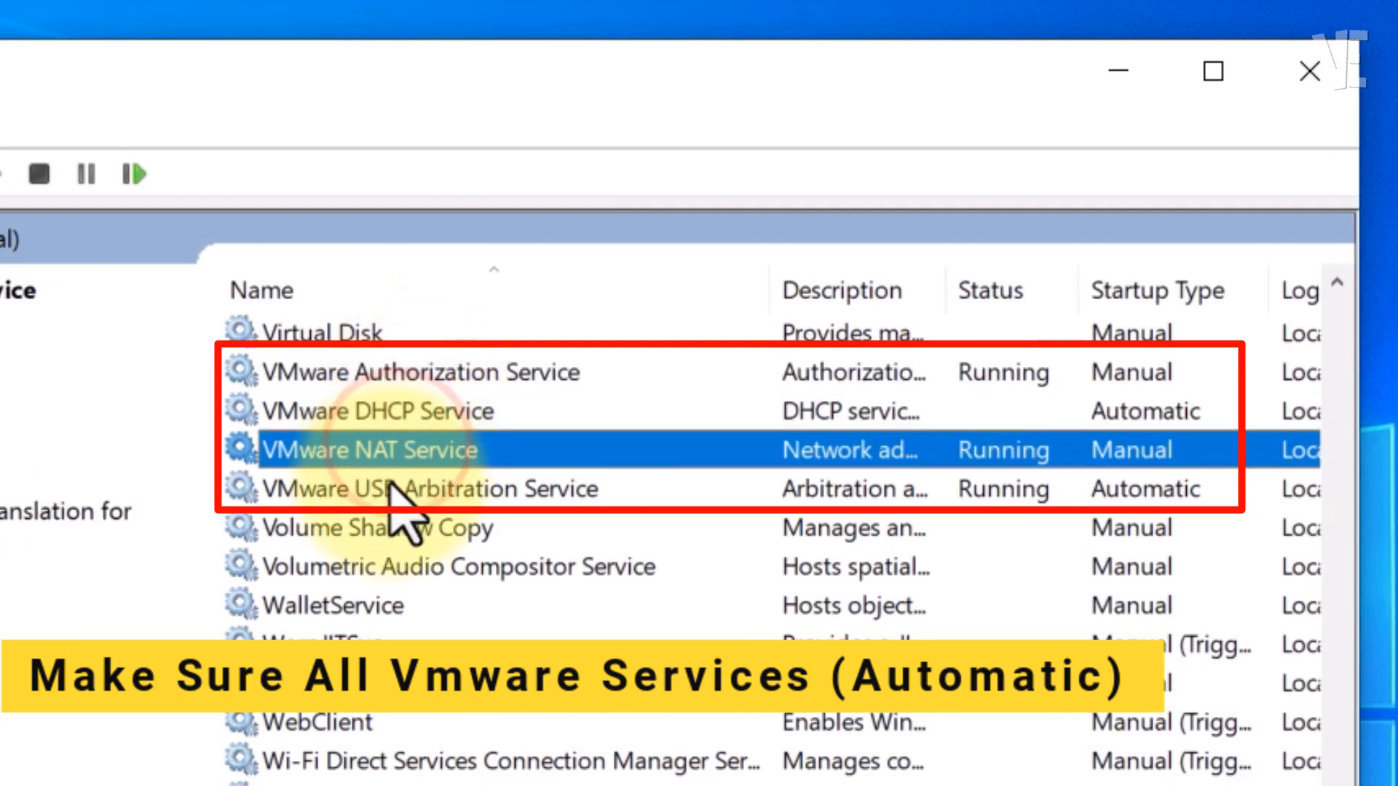
click(389, 489)
click(173, 362)
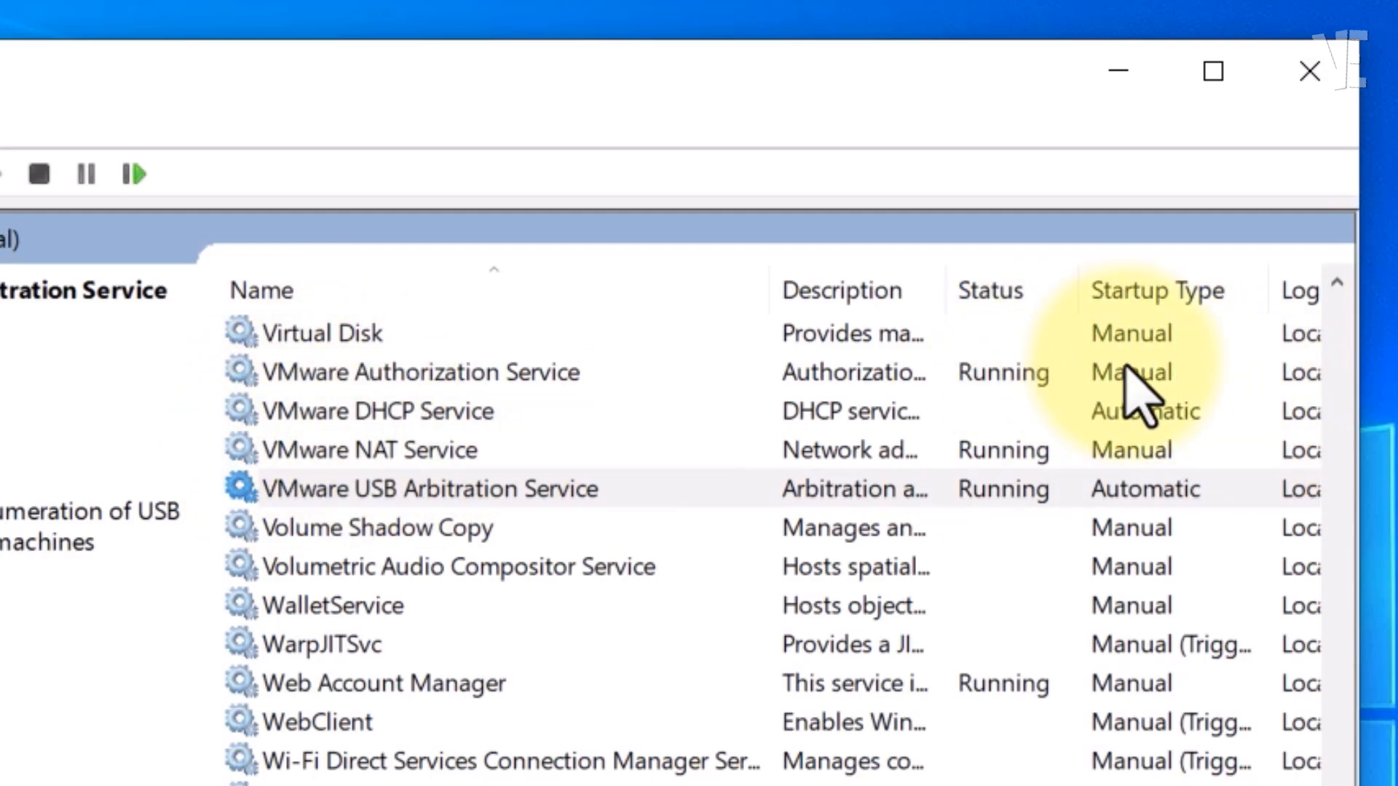
Step: Set the startup type of the VMware Authorization Service to Automatic and apply the change
right_click(540, 368)
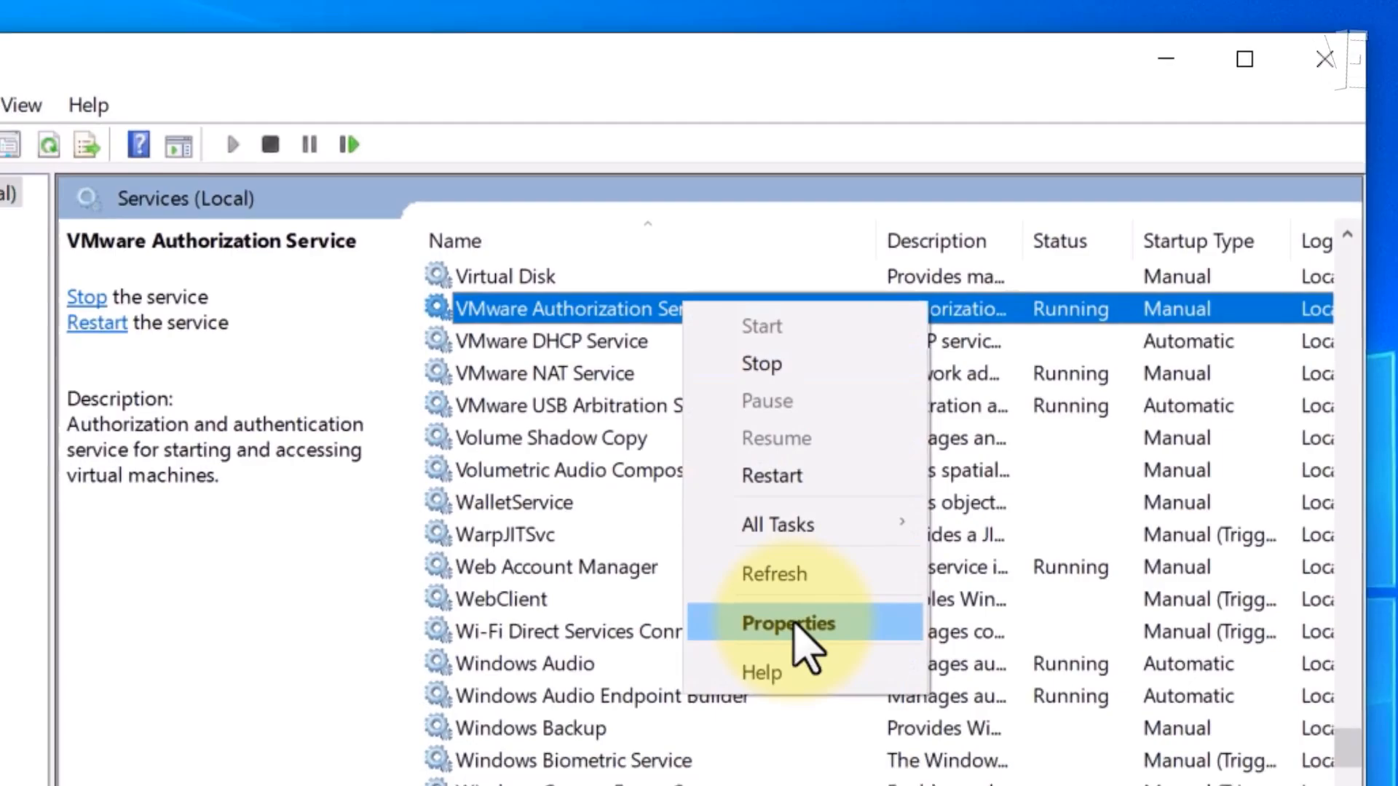
click(675, 750)
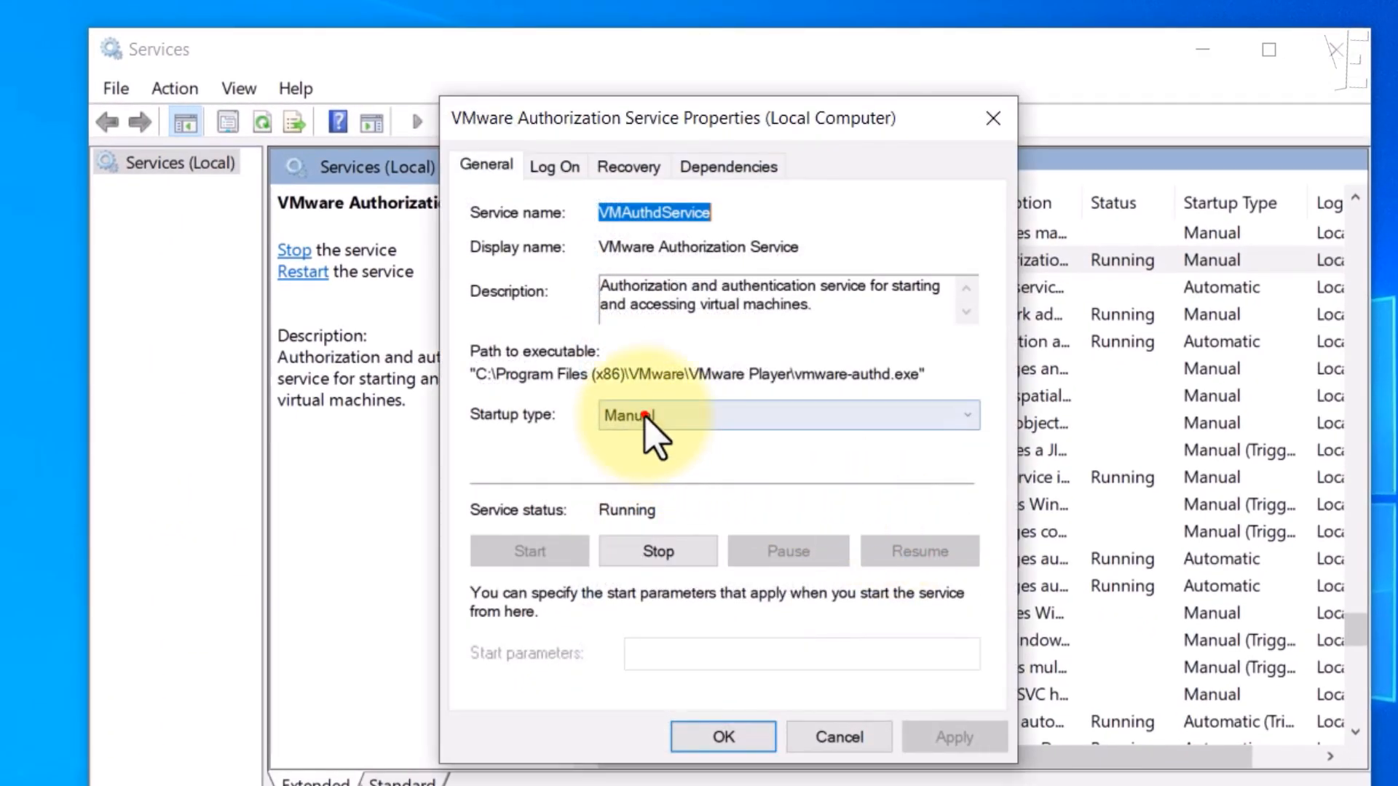
click(644, 415)
click(648, 457)
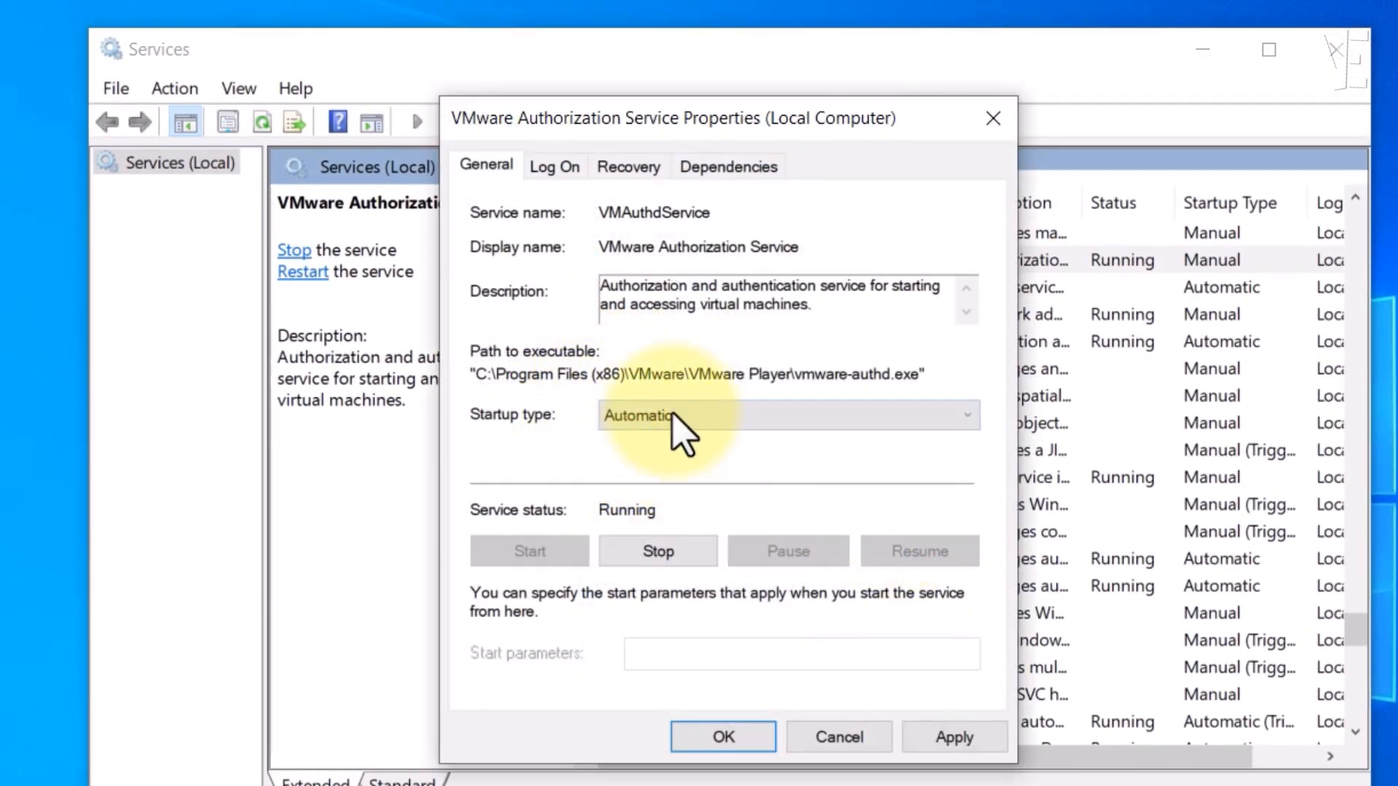
click(951, 734)
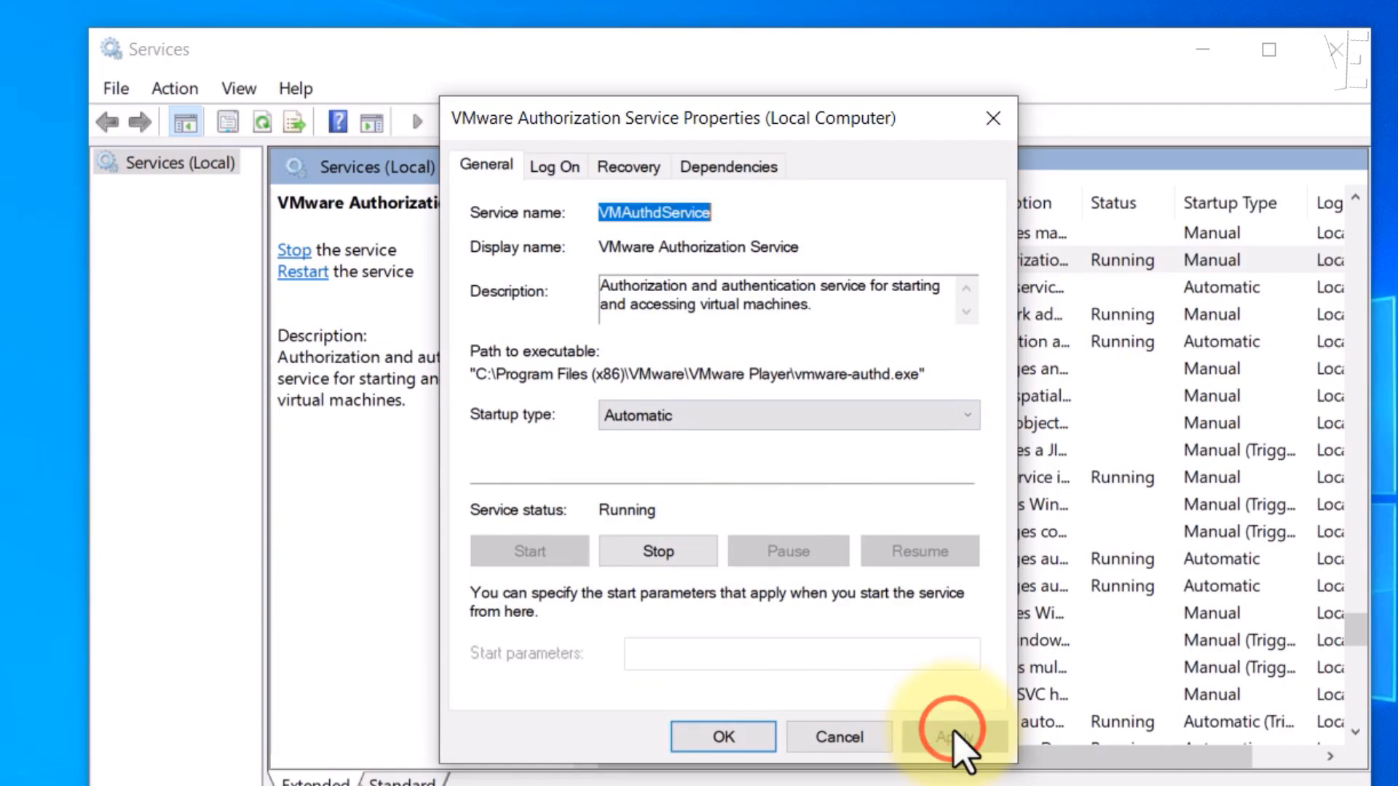
Step: Stop and start the VMware Authorization Service again, and close its properties
click(657, 553)
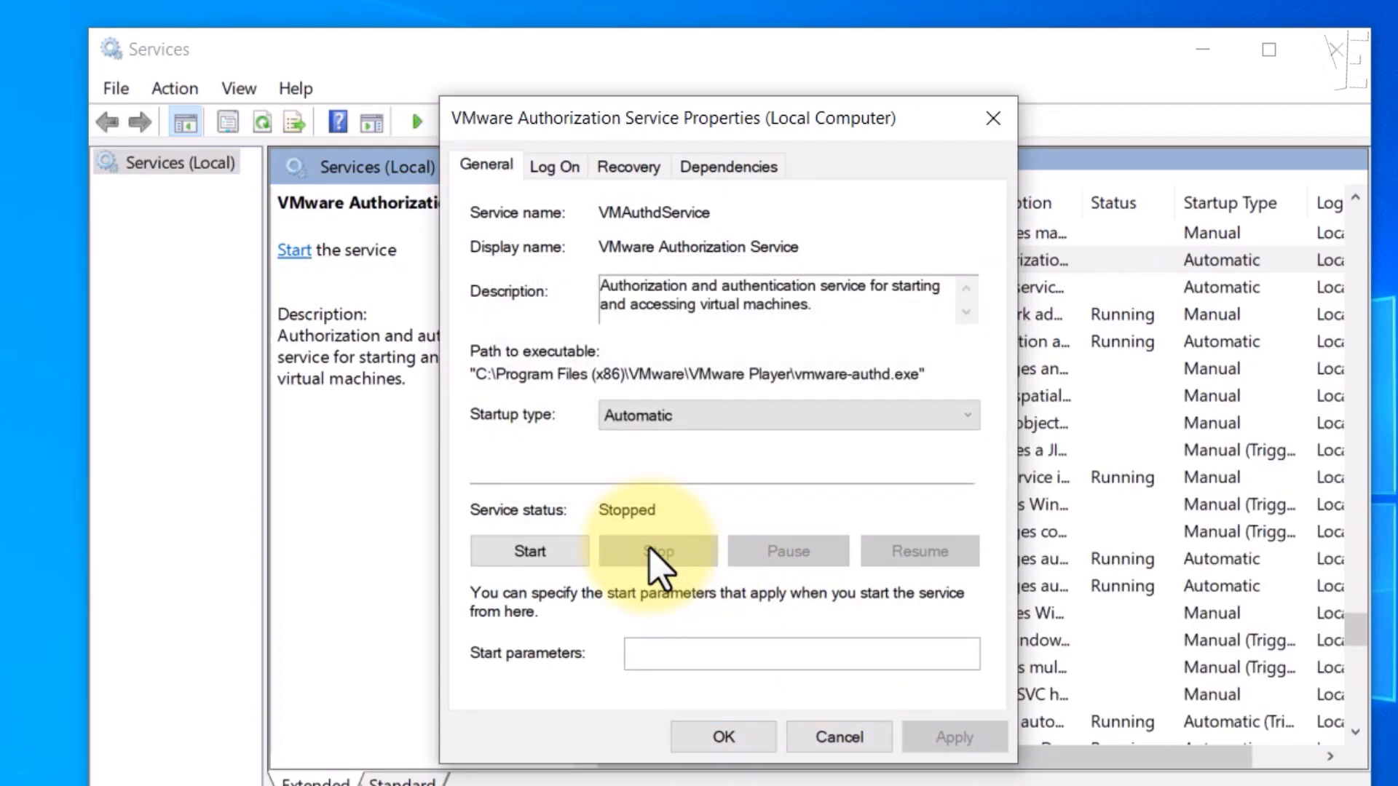
click(538, 559)
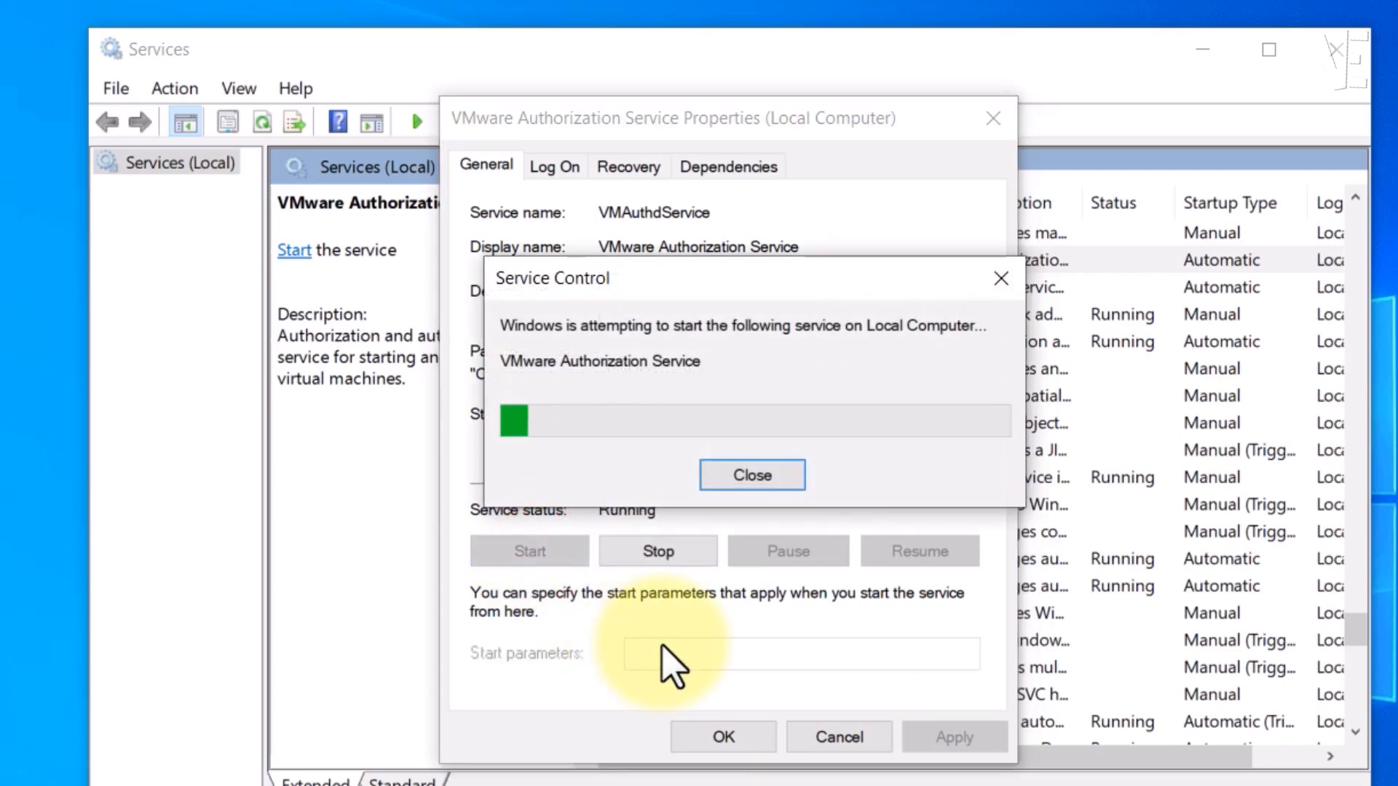
click(730, 737)
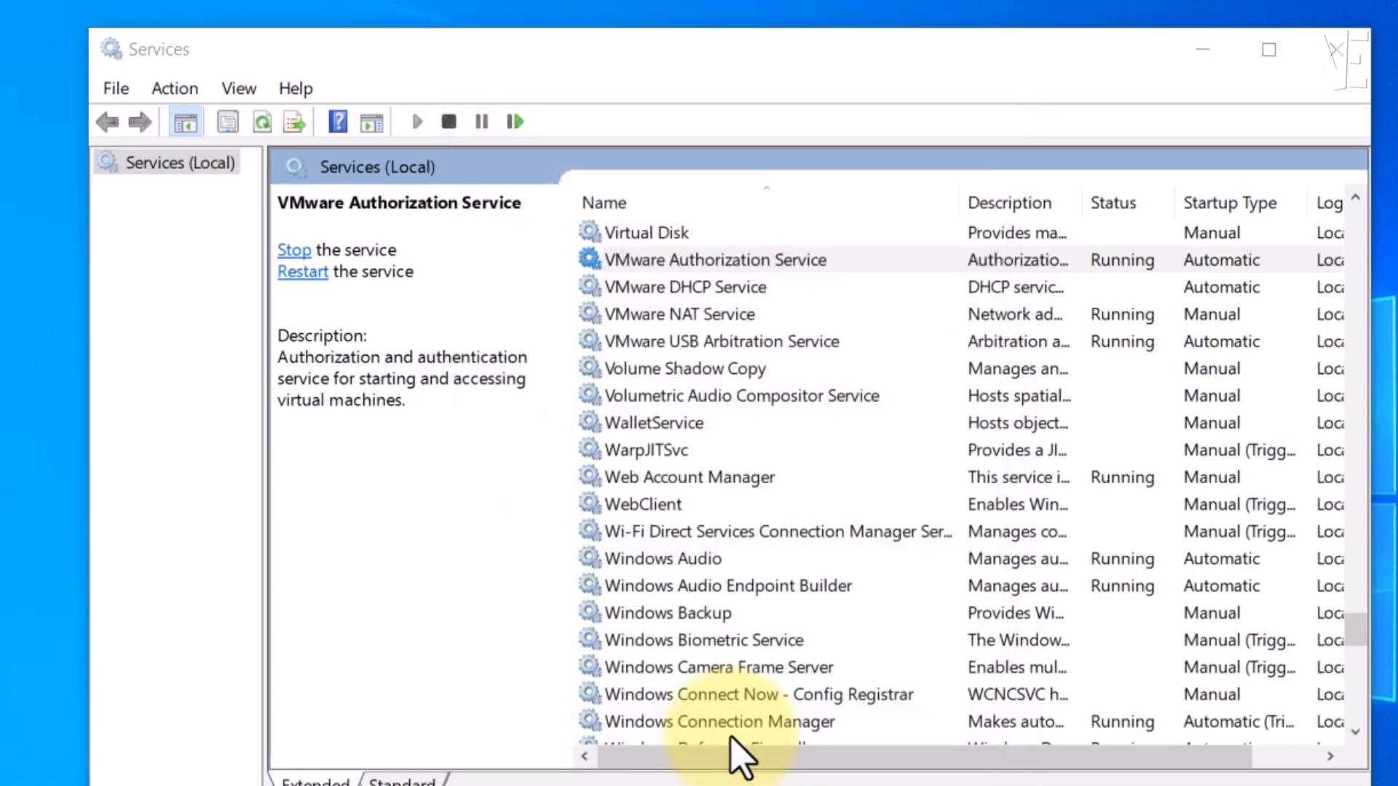
Step: Set the startup type of the VMware NAT Service to Automatic and apply the change
click(1209, 314)
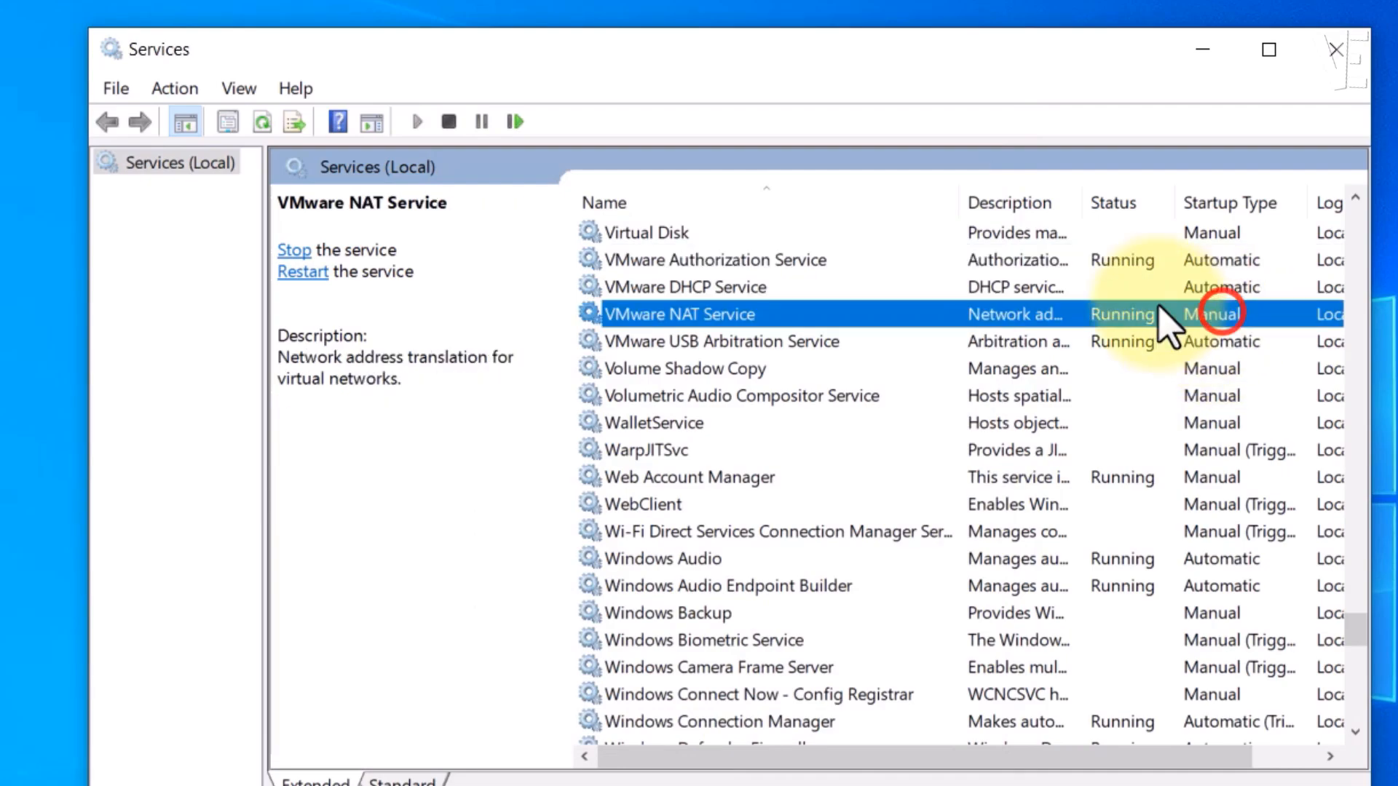
right_click(699, 314)
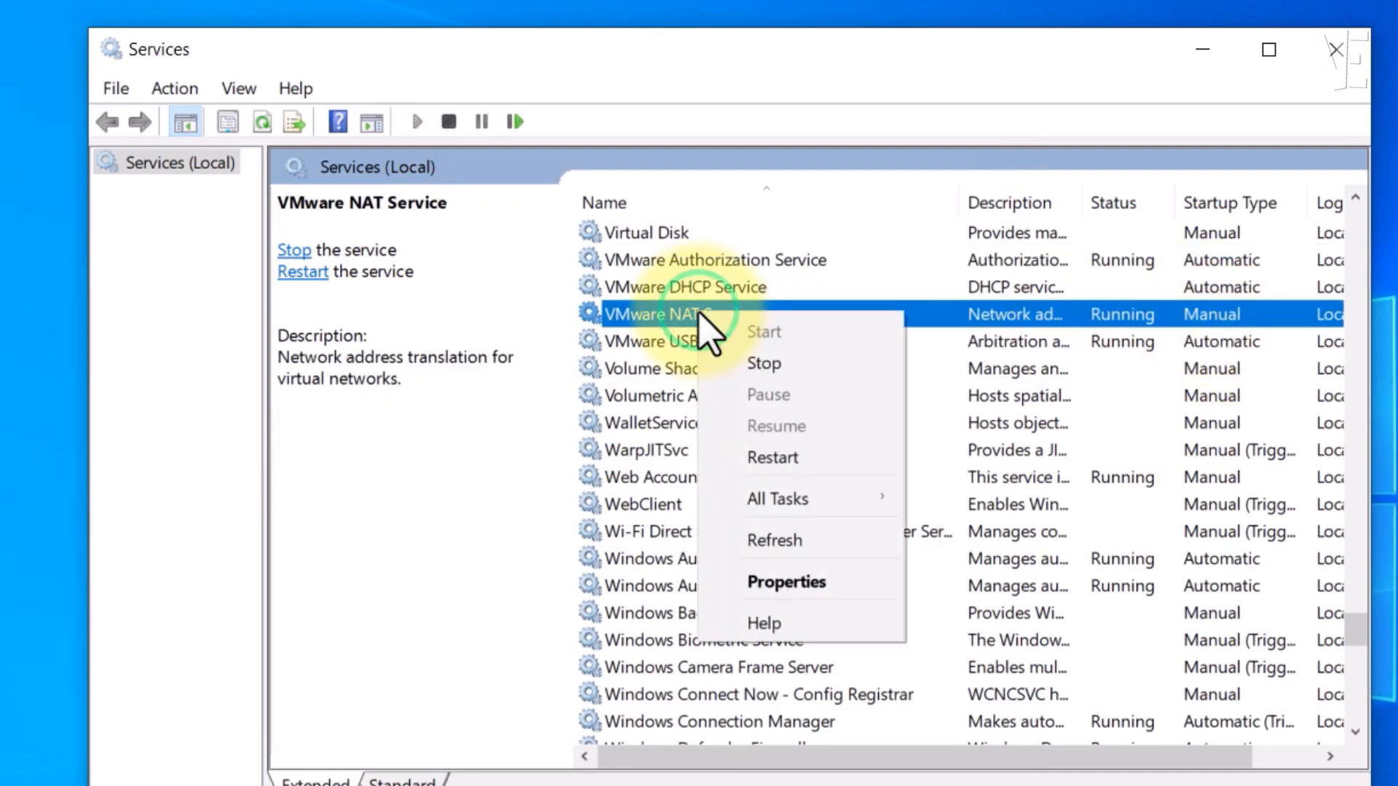
click(786, 586)
click(658, 415)
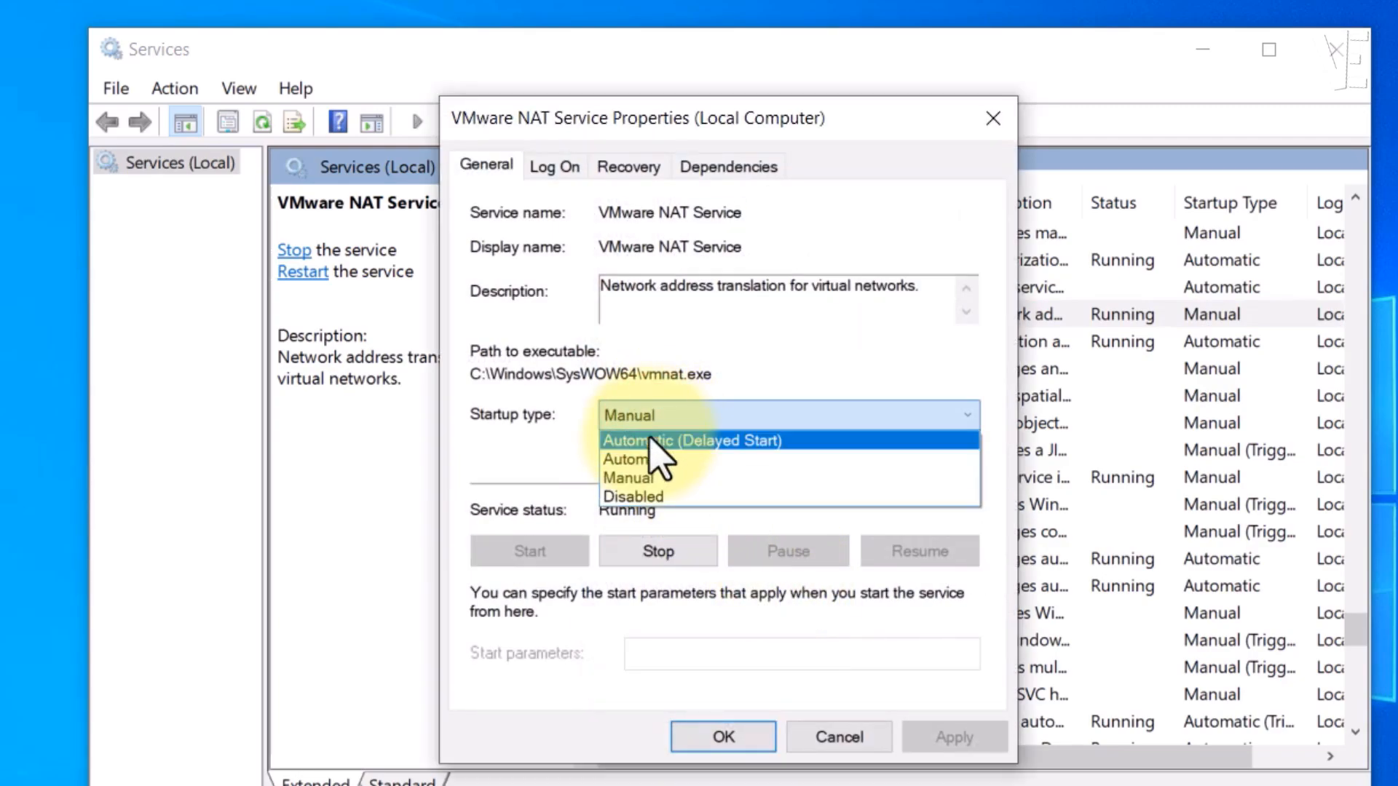
click(656, 459)
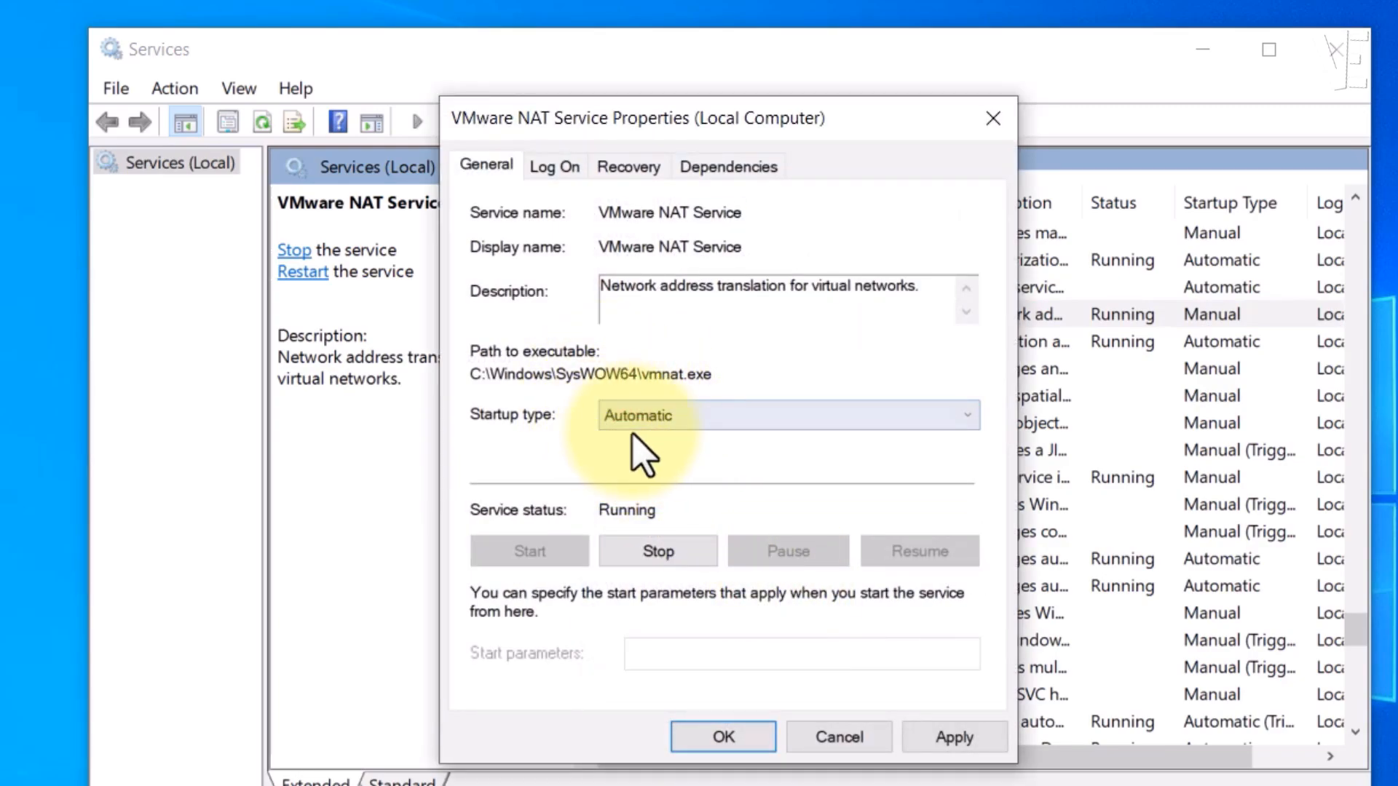
click(952, 738)
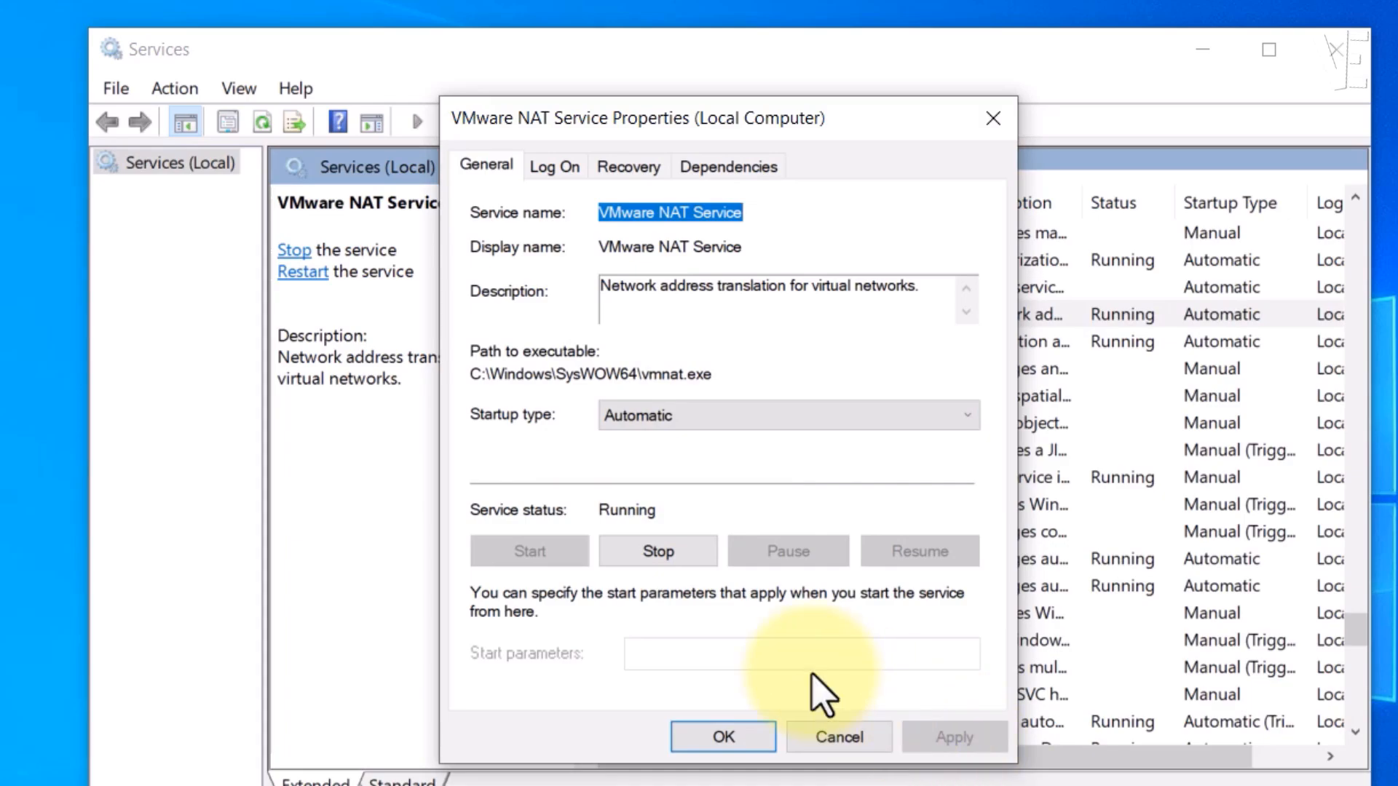
Step: Stop and start the VMware NAT Service again, and close its properties
click(657, 552)
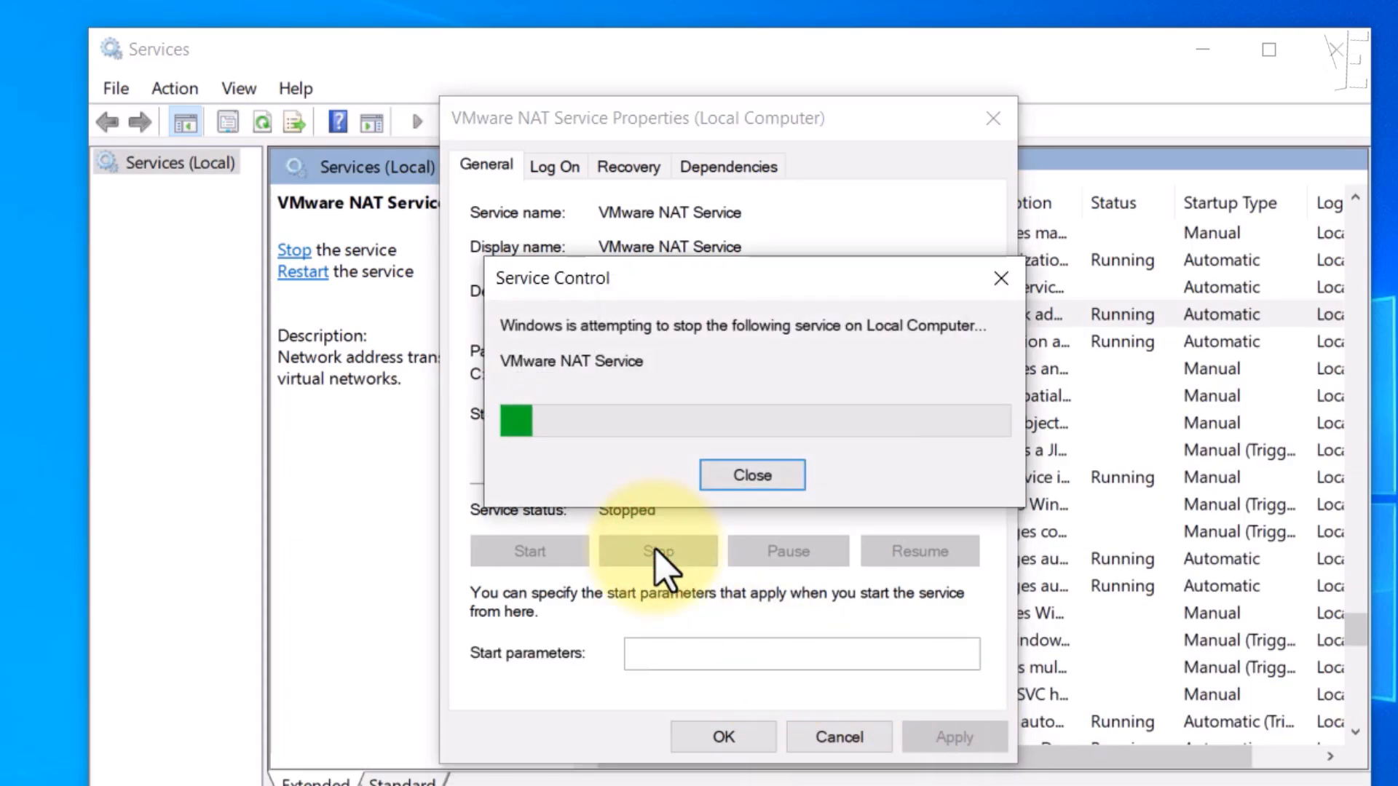
click(539, 555)
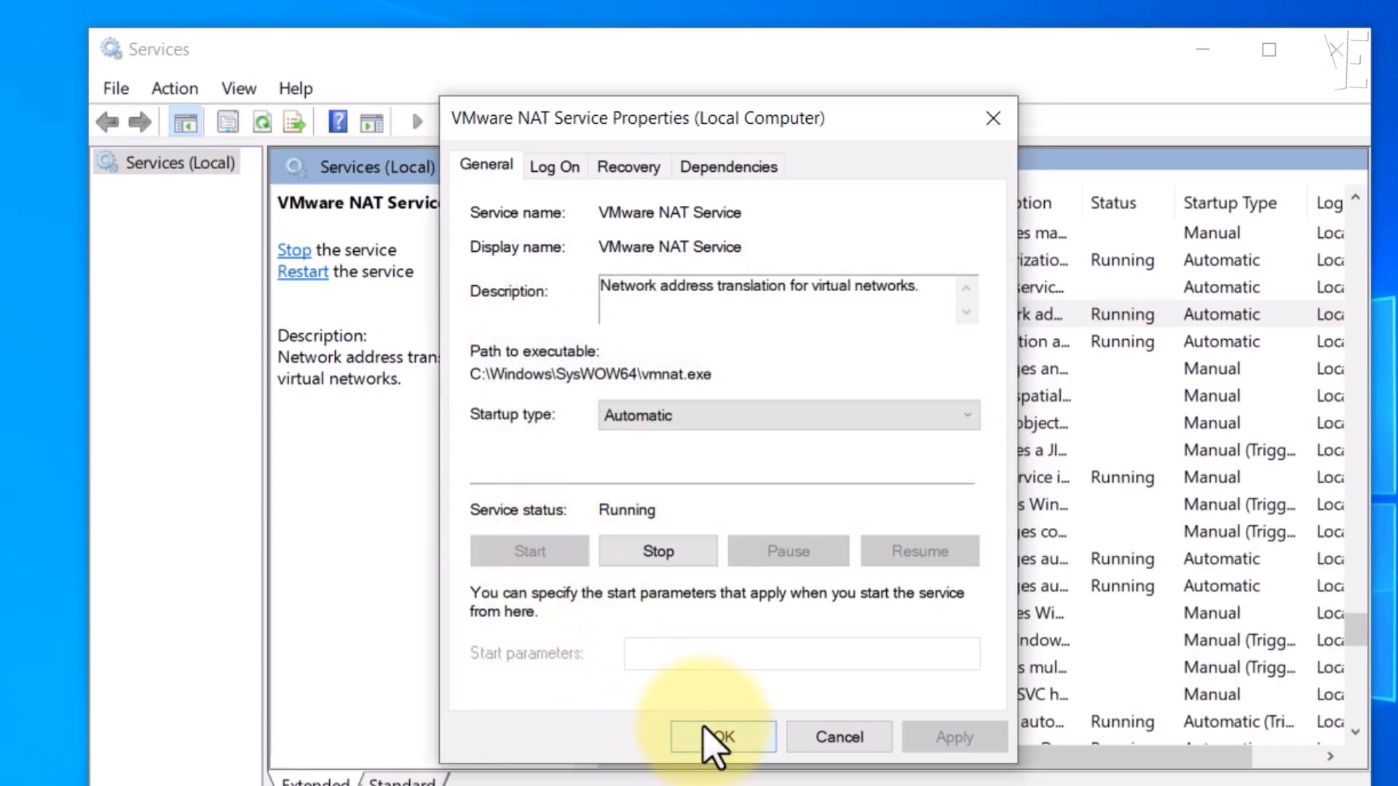
click(710, 736)
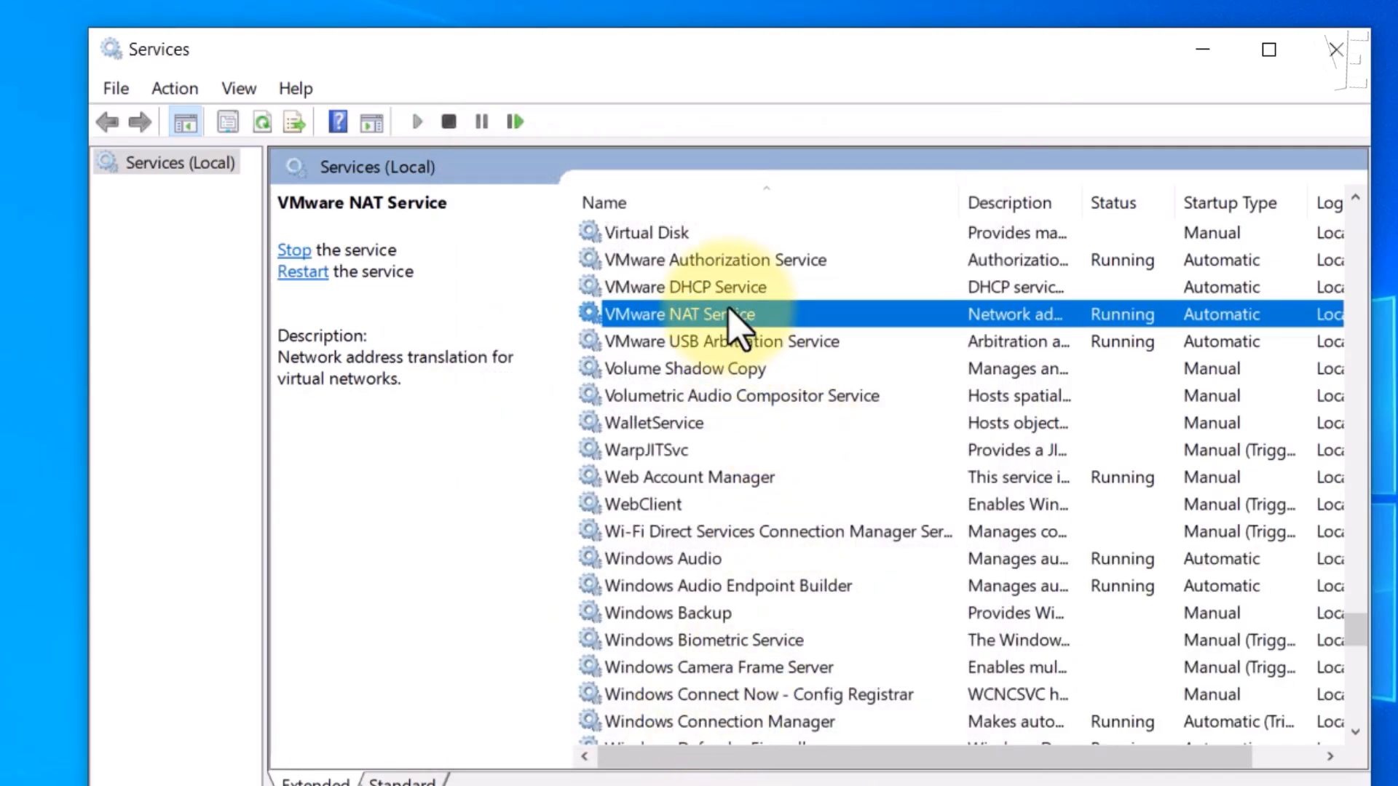
Step: Check the startup types of the VMware DHCP, NAT and USB Arbitration services, and close the Services window
click(740, 287)
click(735, 314)
click(730, 342)
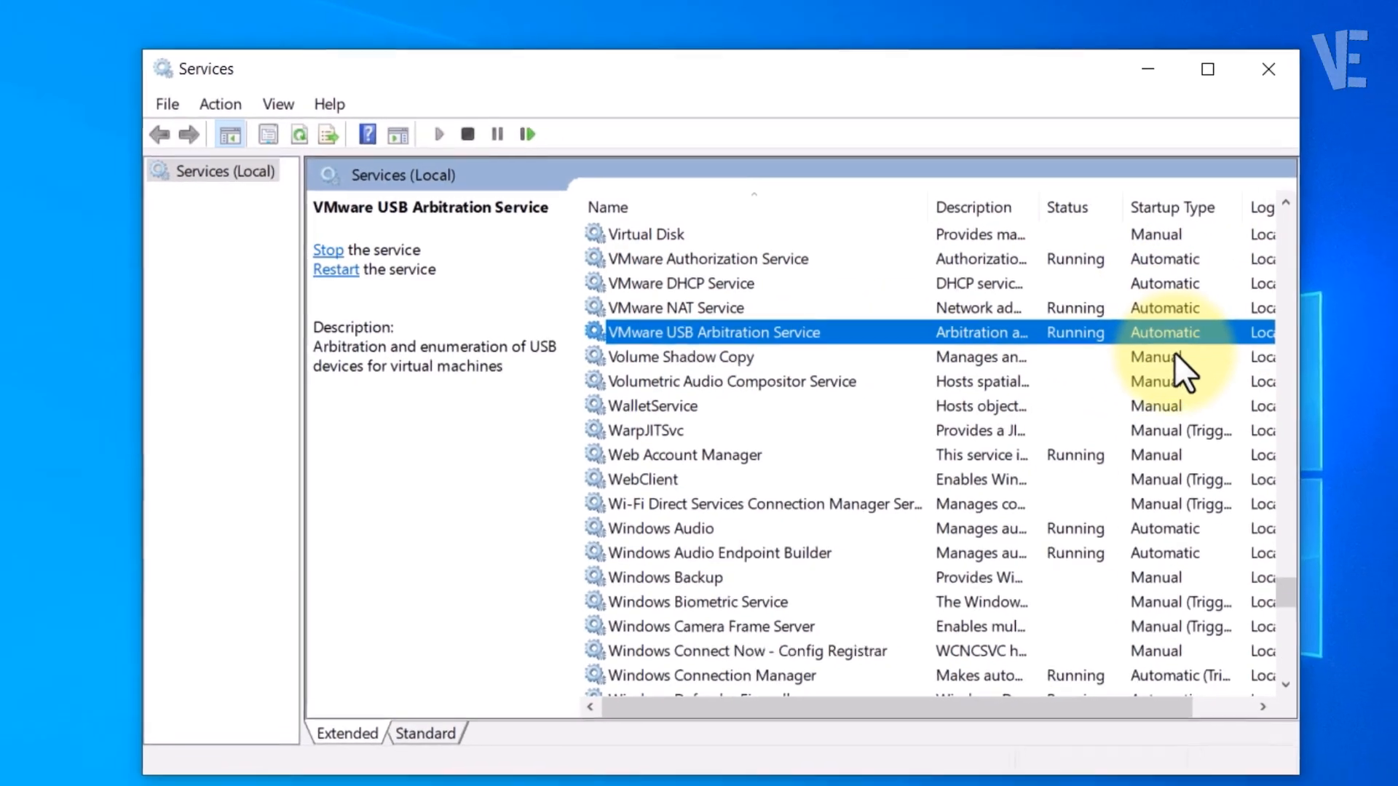
click(1174, 356)
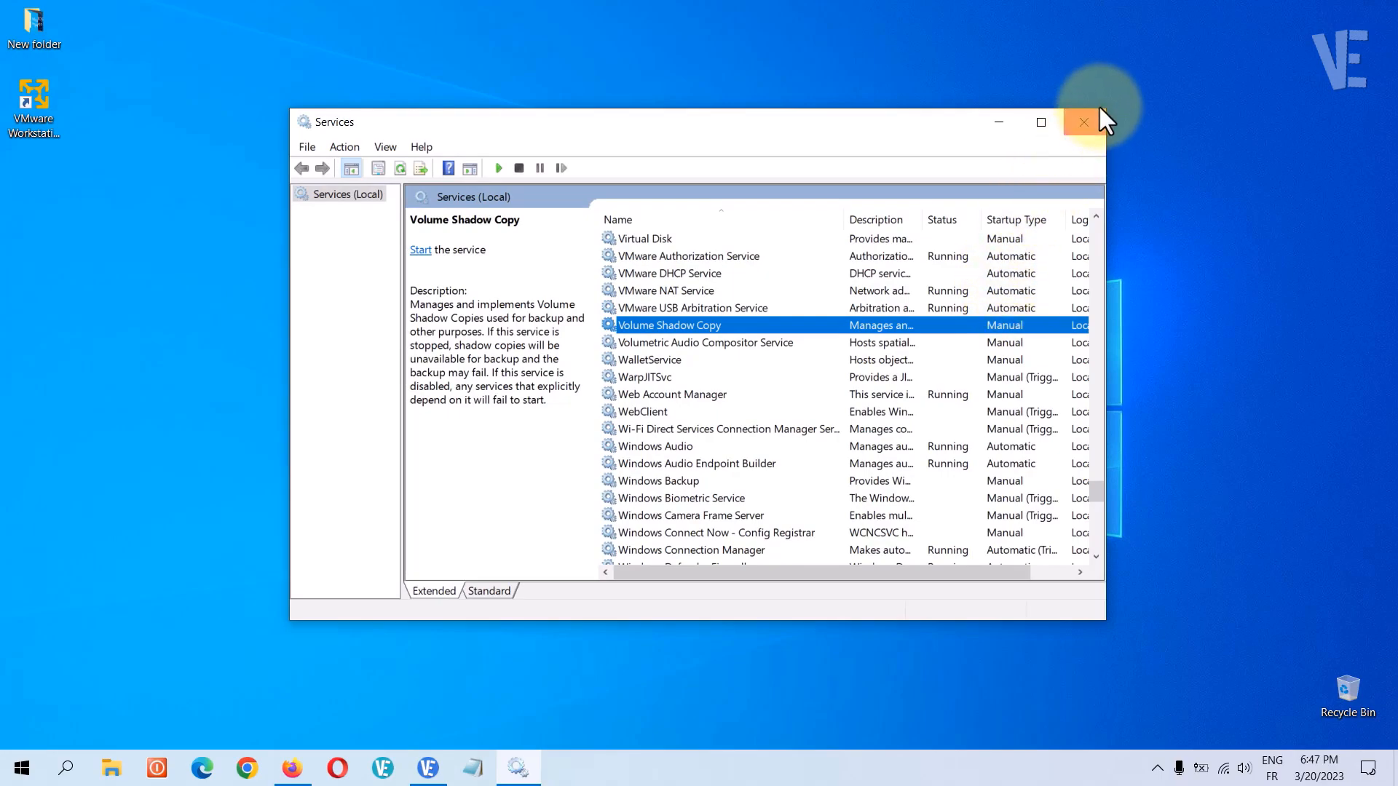
click(1084, 122)
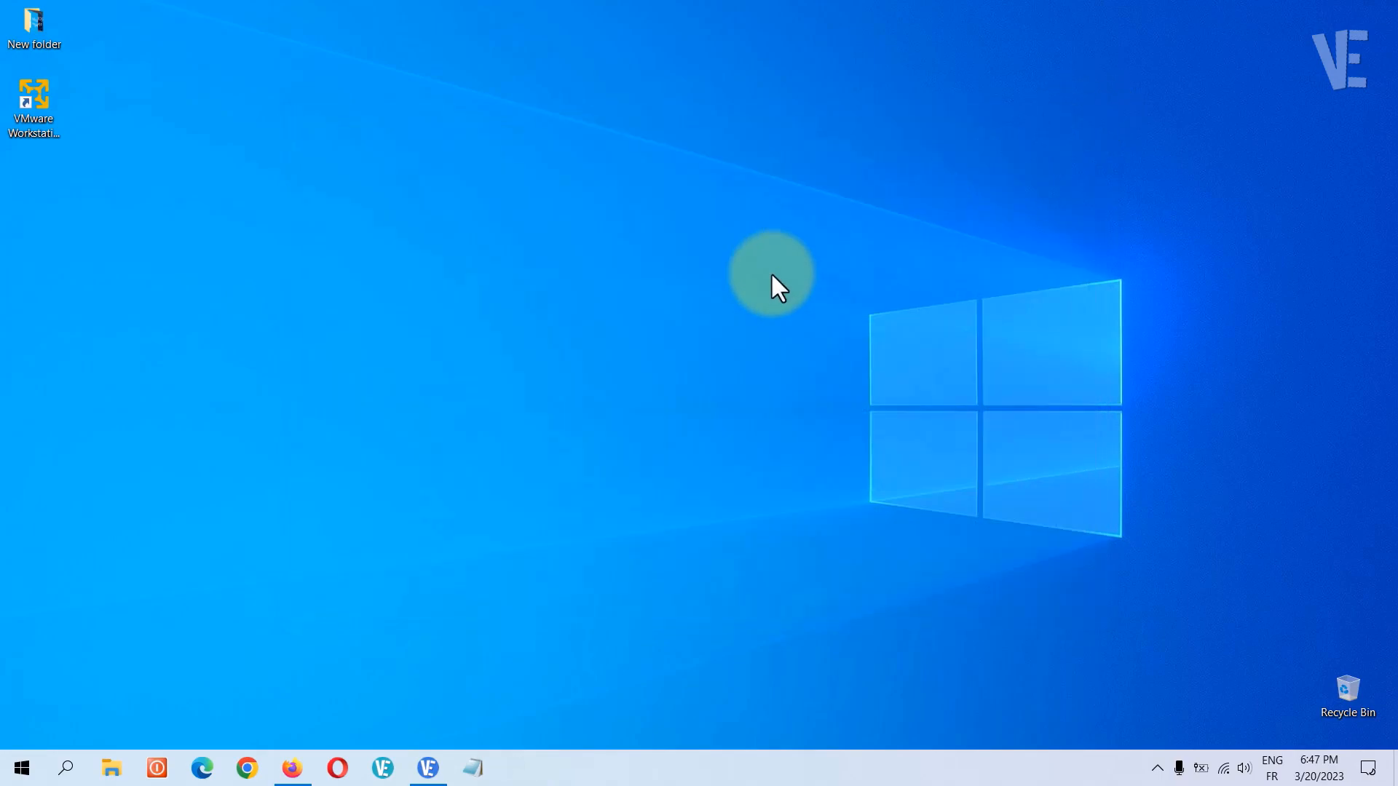
Step: Open VMware Workstation 17 Player, check the installed product version in its About information, and close that dialog
double_click(37, 108)
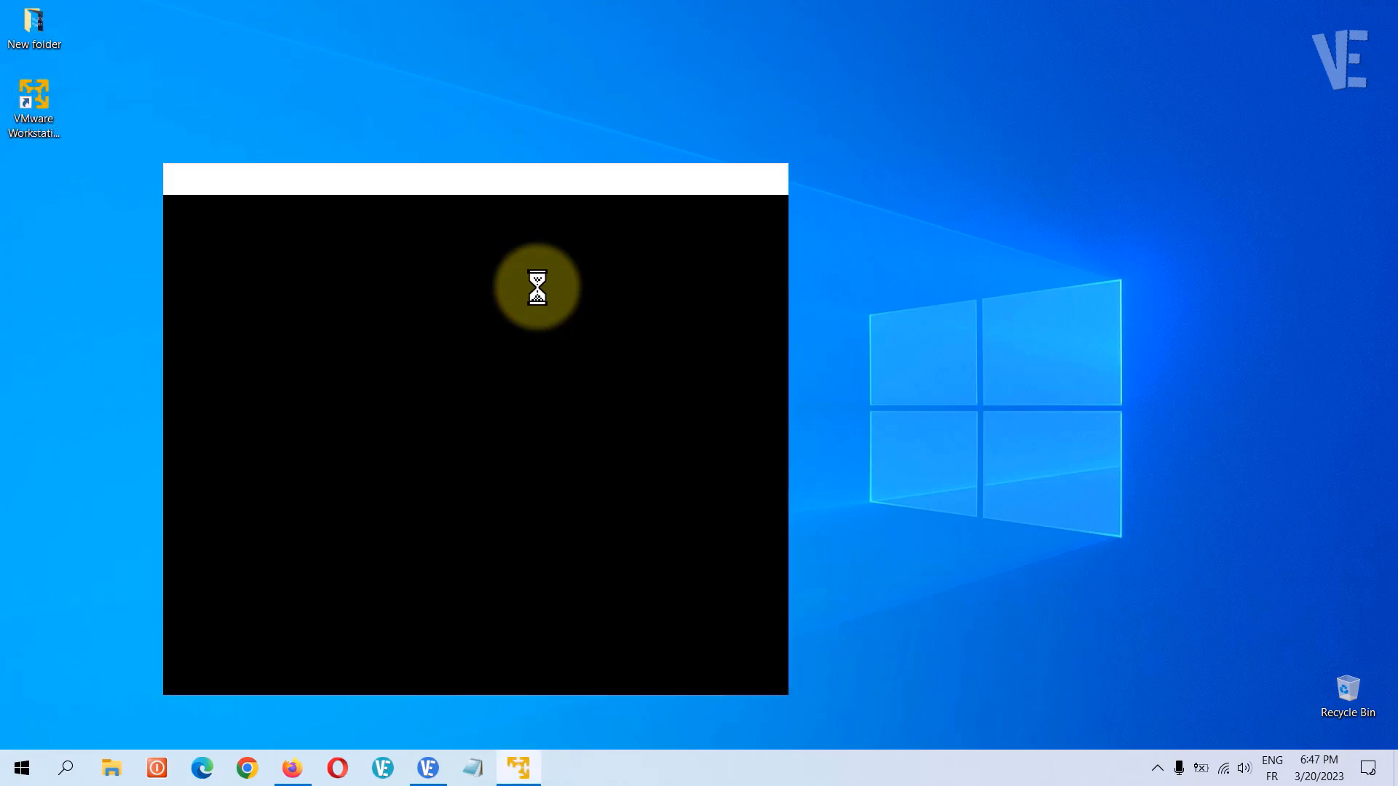
drag(559, 174, 781, 100)
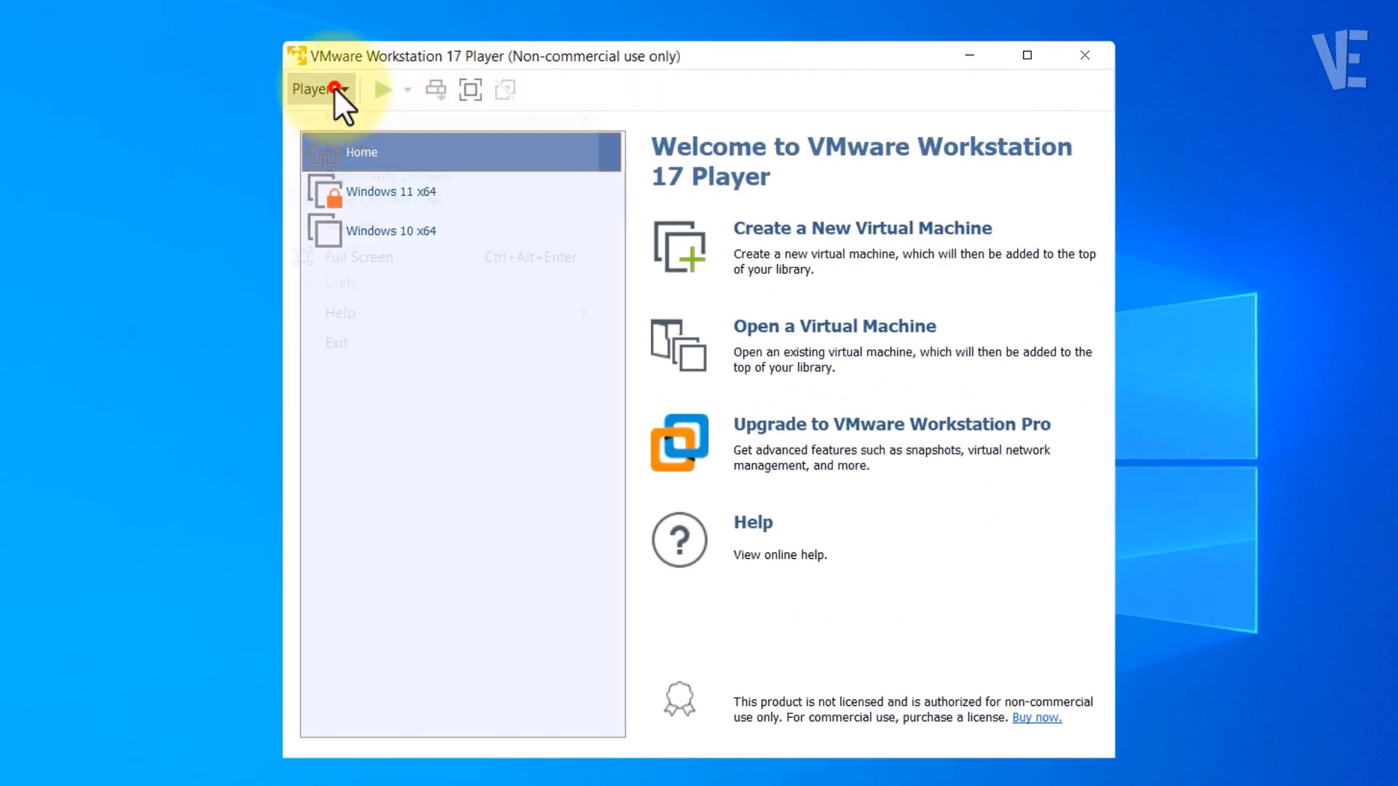
click(313, 88)
mouse_move(357, 311)
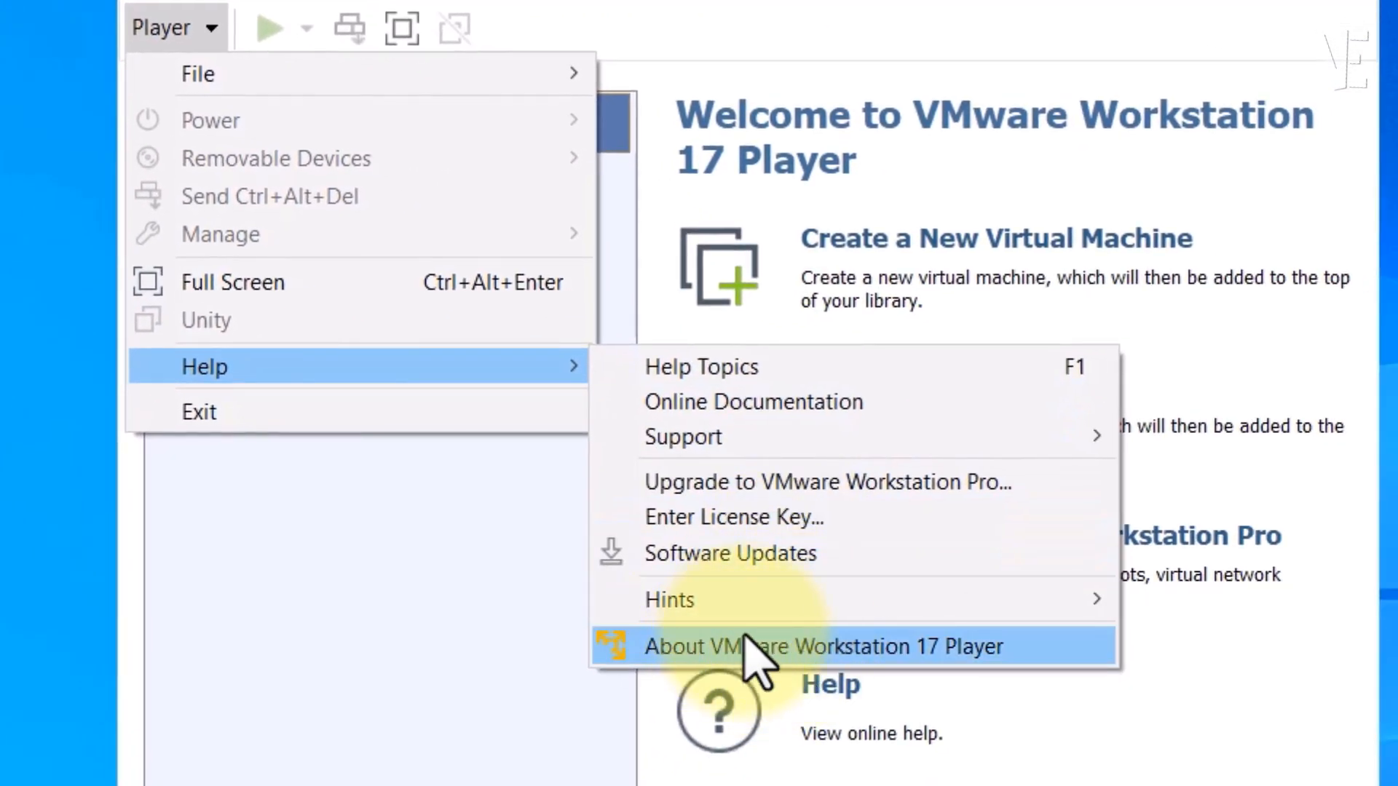
click(749, 647)
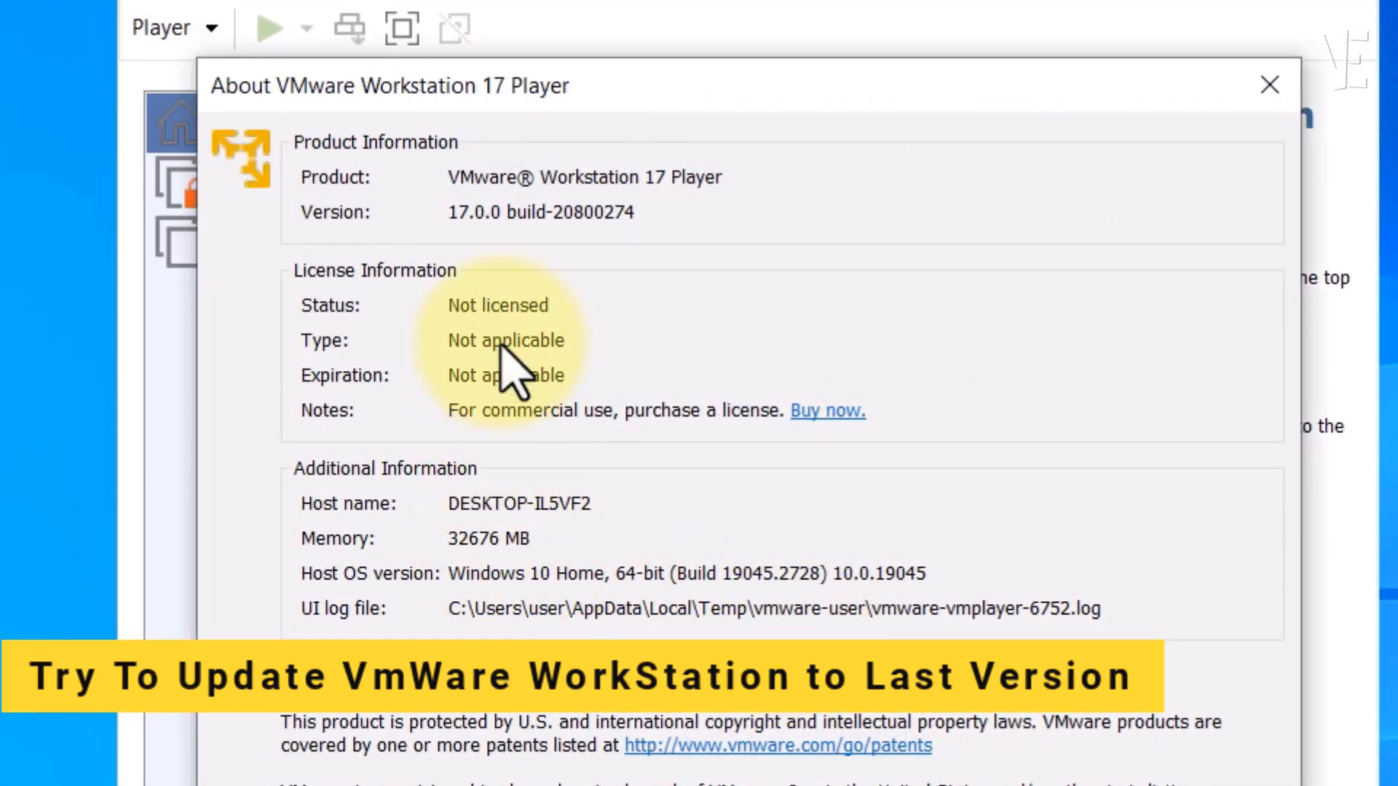
drag(501, 212, 440, 212)
click(468, 211)
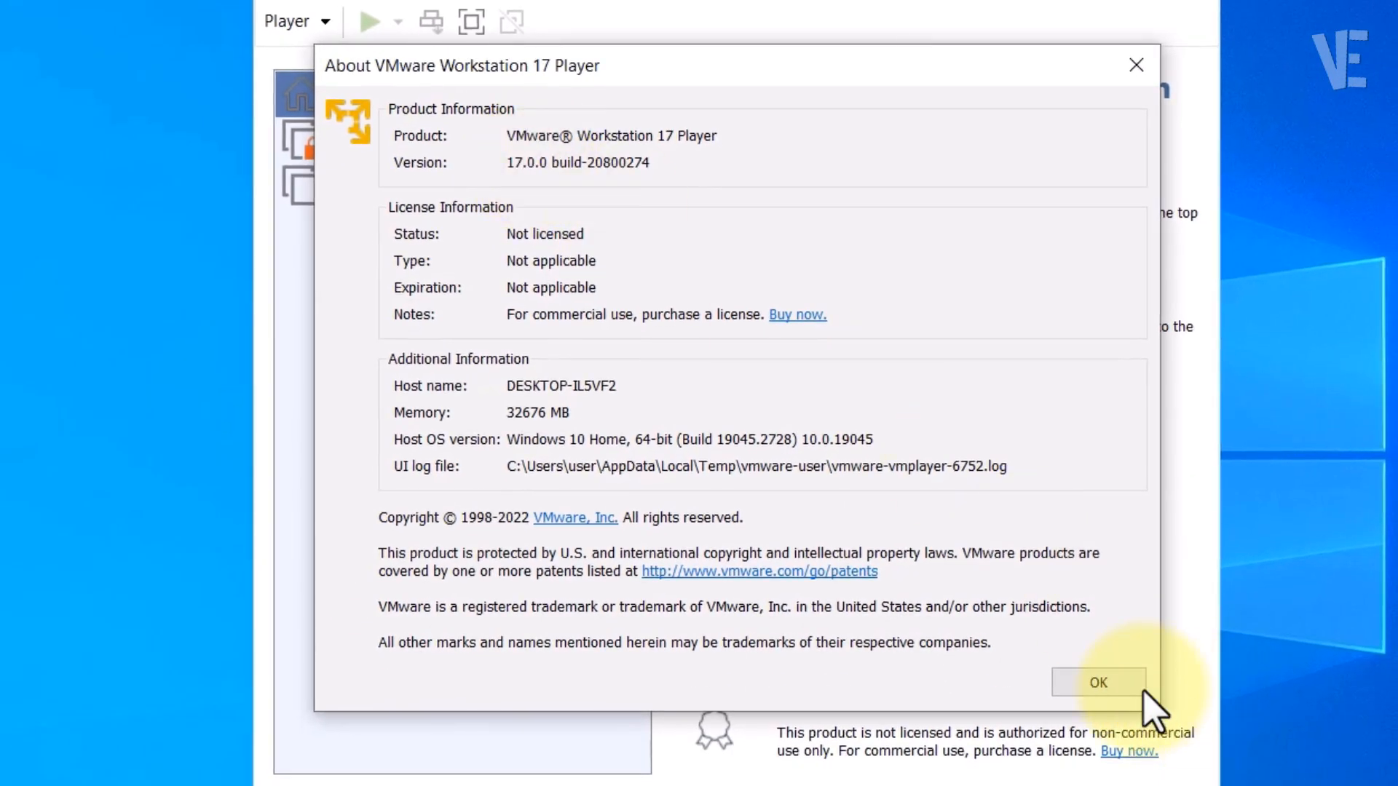
click(1141, 691)
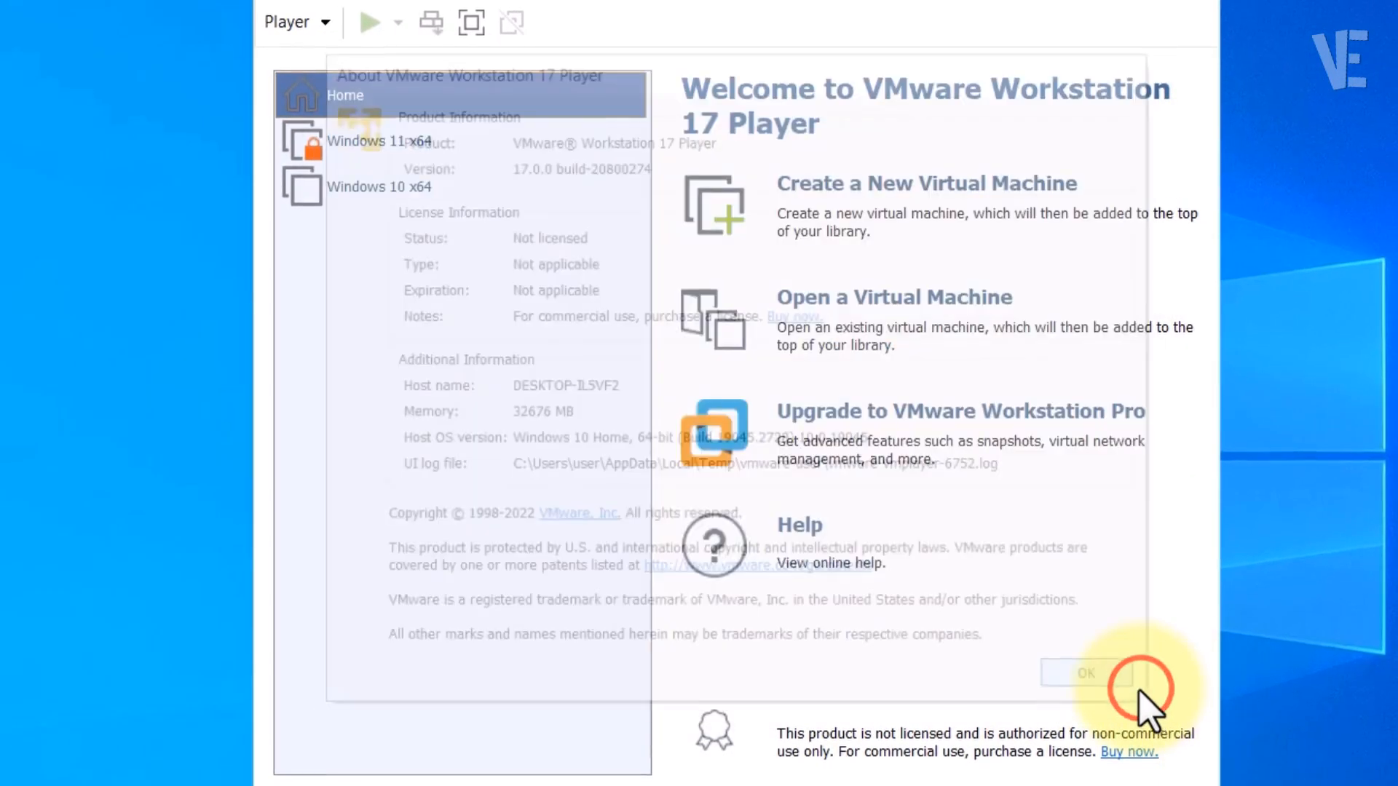
Step: Check the update server for VMware Workstation 17 Player software updates
click(320, 23)
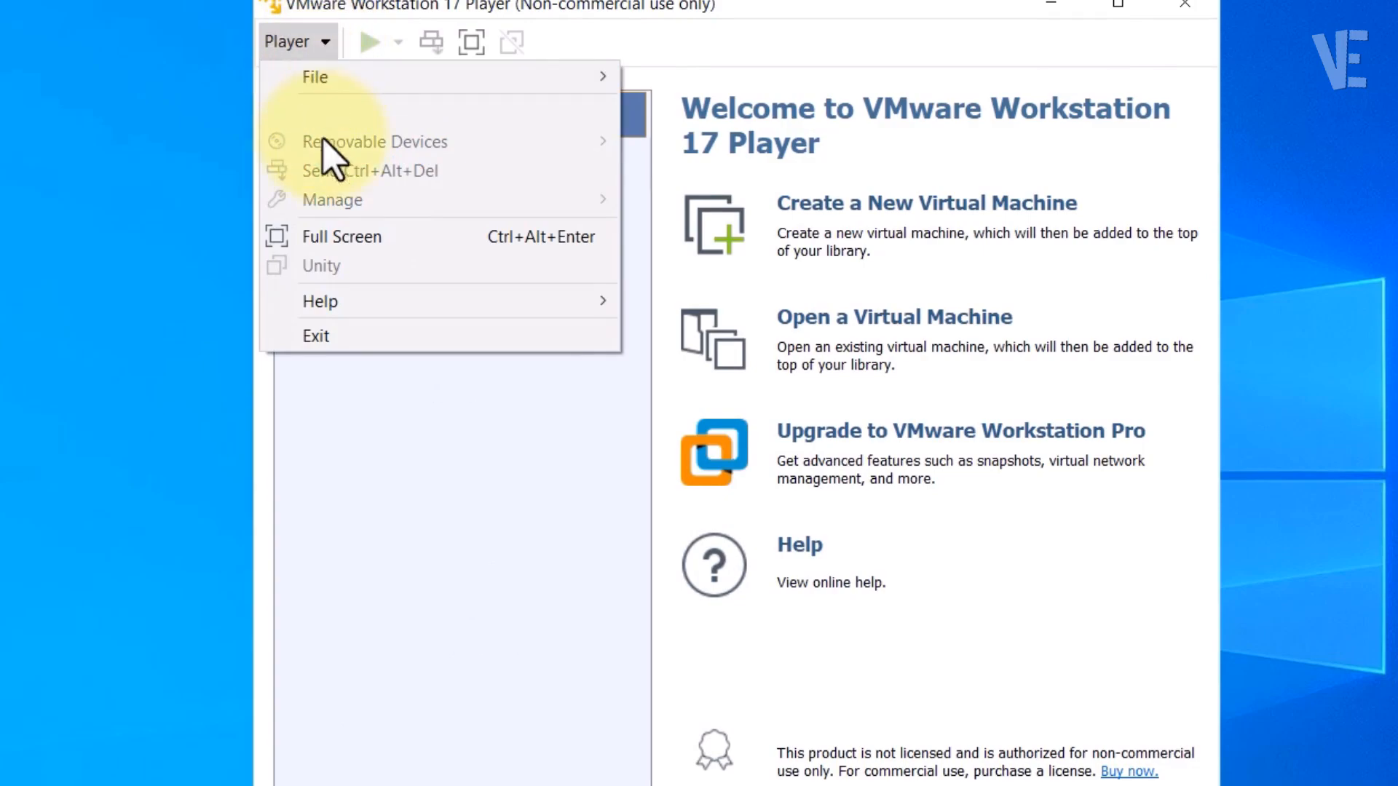
mouse_move(350, 306)
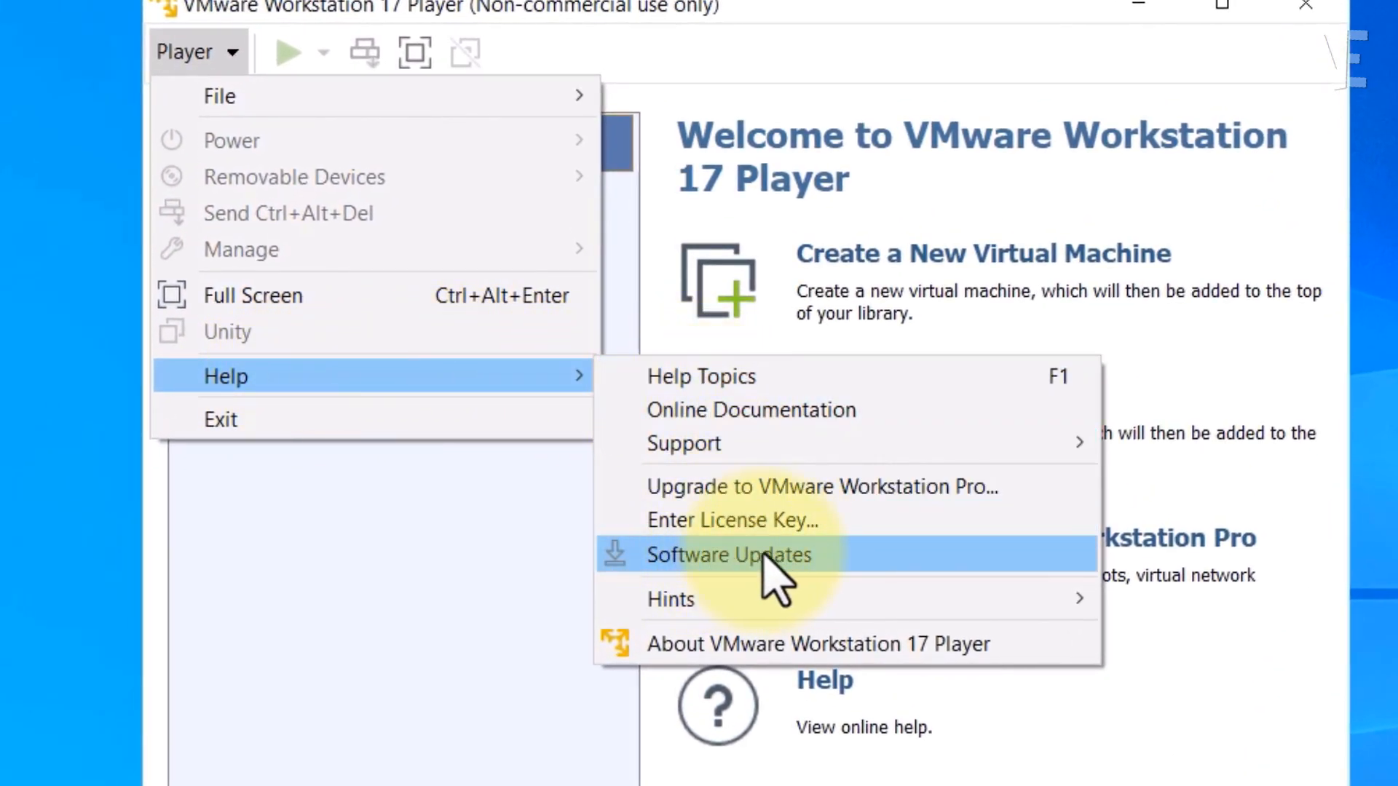
click(785, 557)
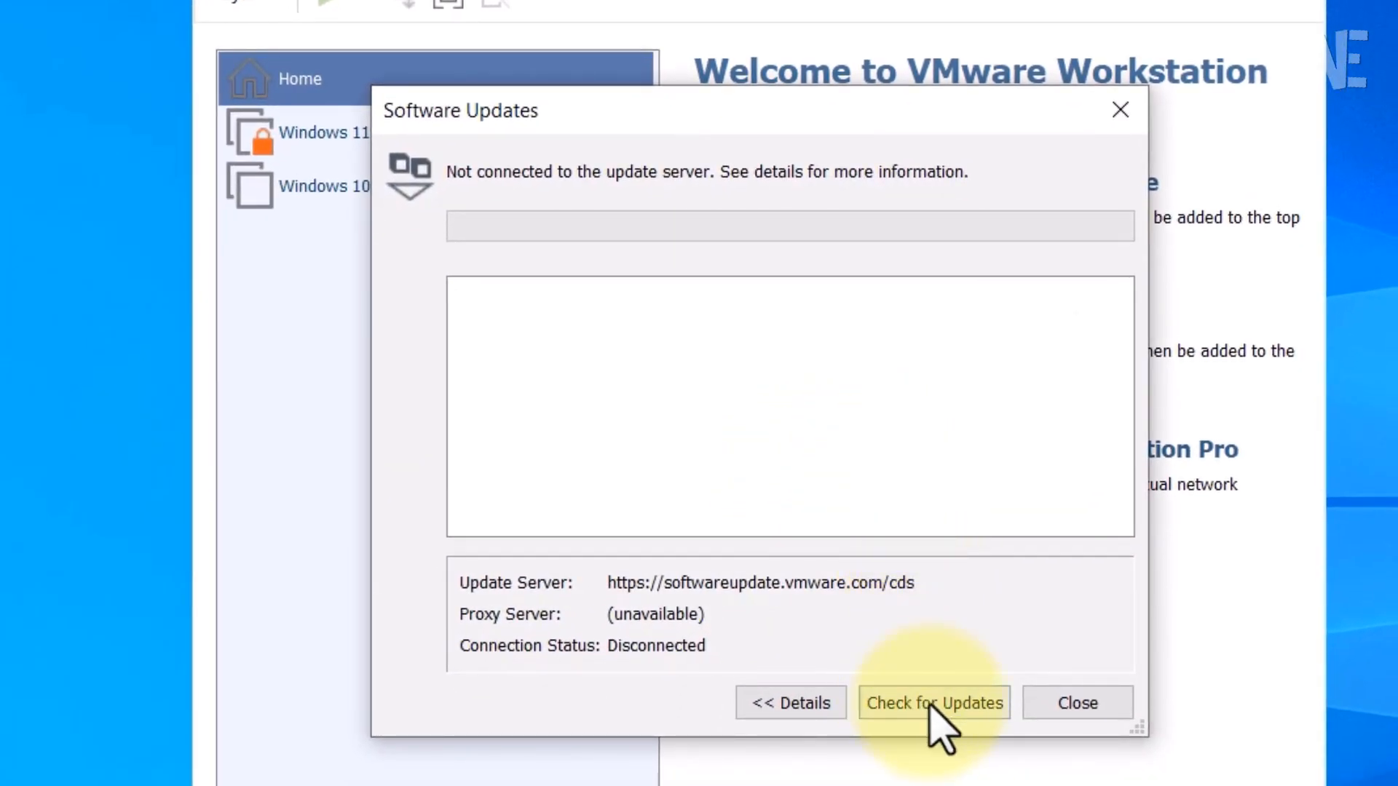
click(954, 705)
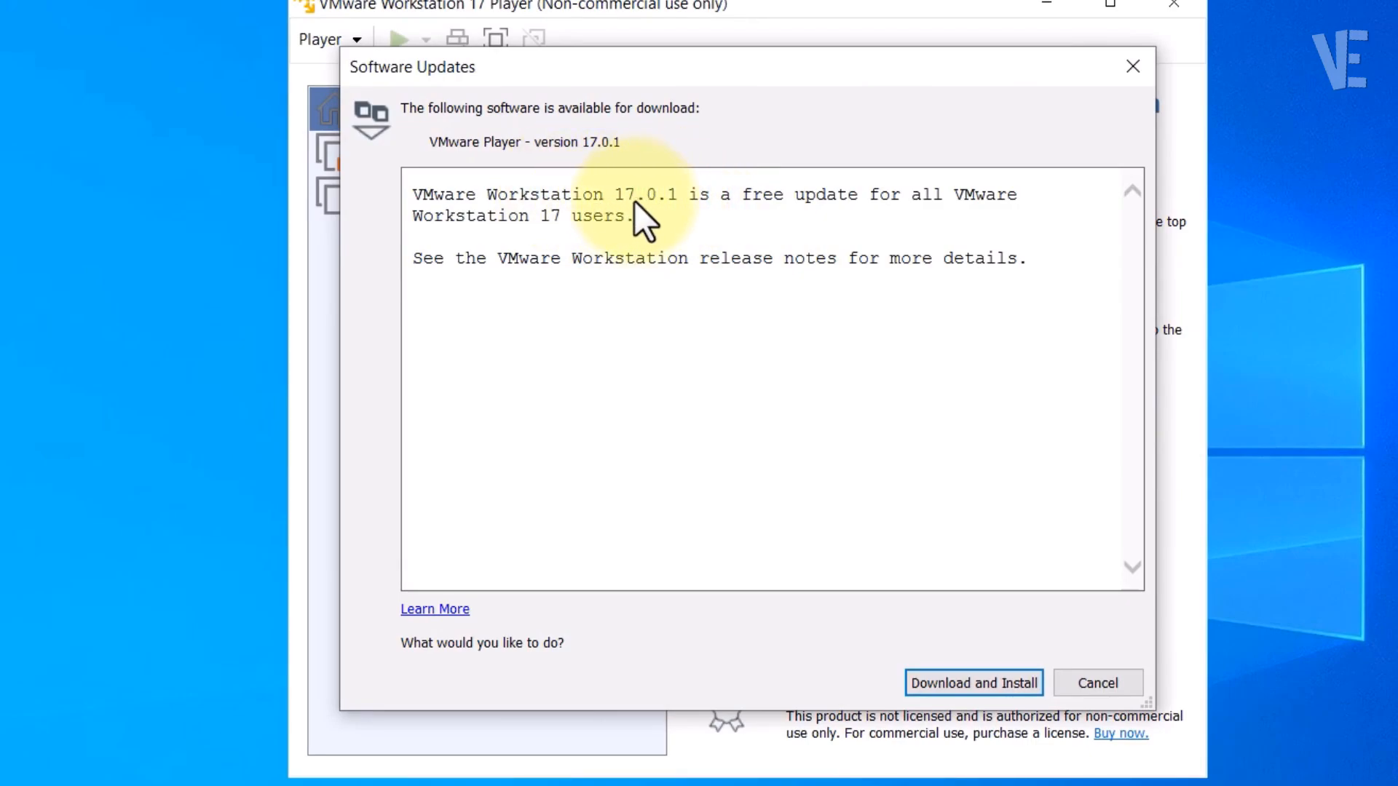
Step: Download and install VMware Player version 17.0.1, allow the administrator access, and begin the upgrade in the setup wizard
click(958, 683)
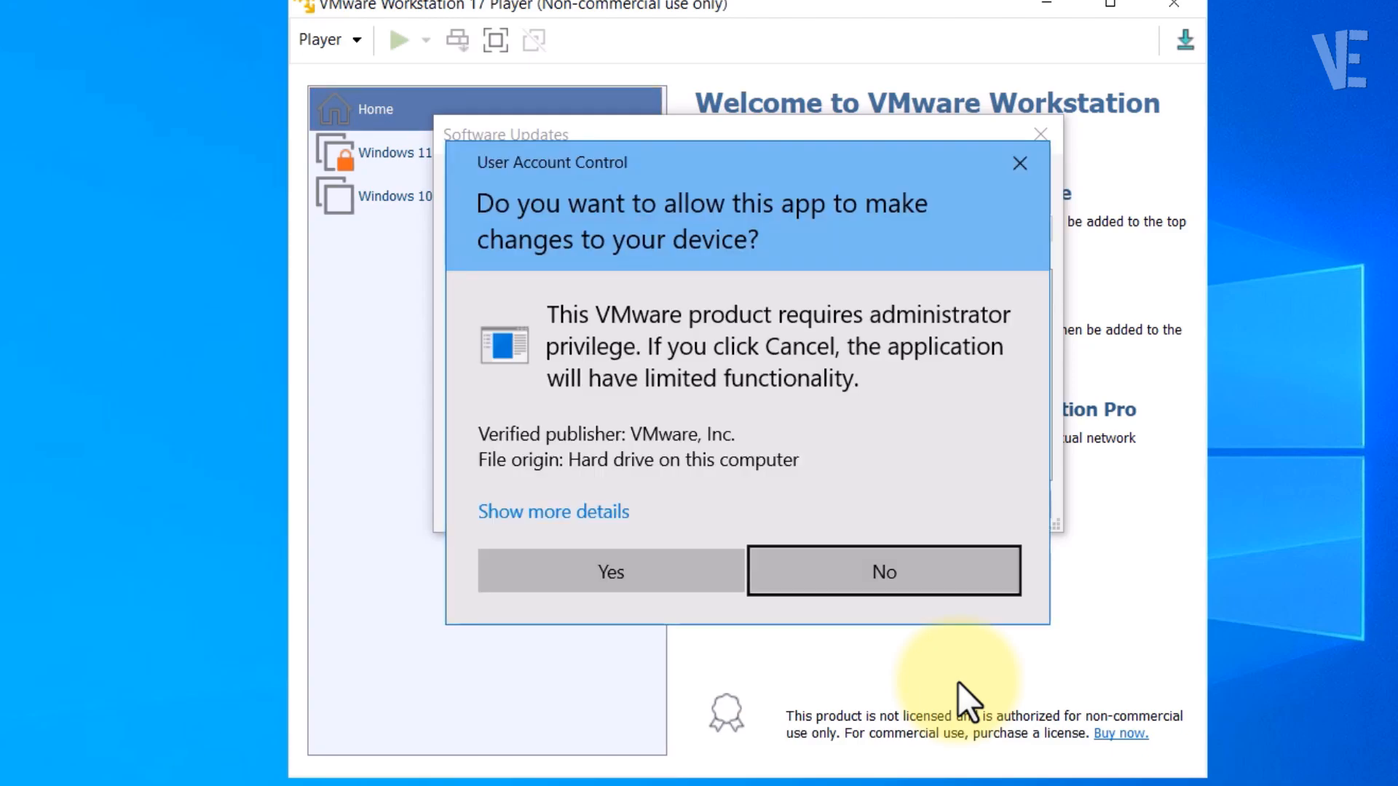
click(628, 568)
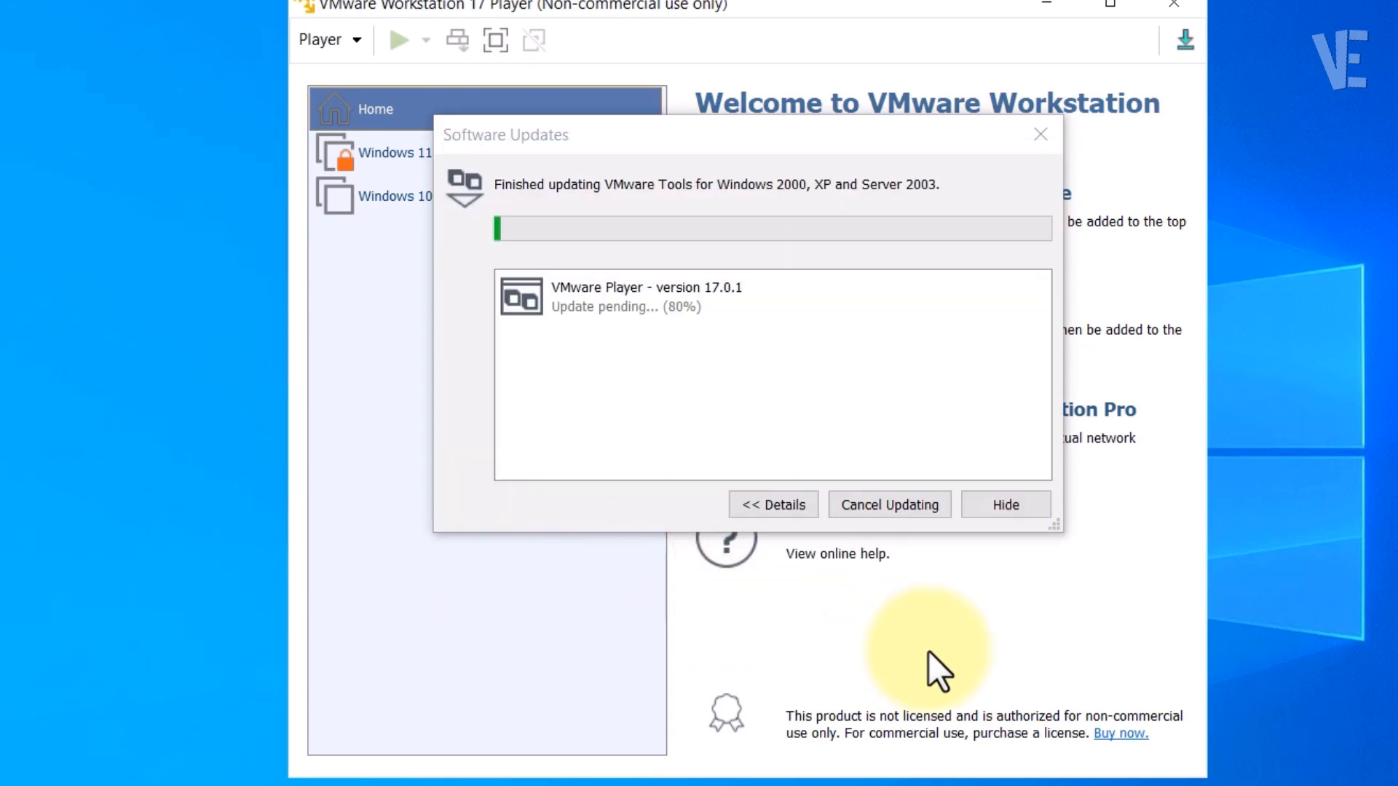
click(637, 591)
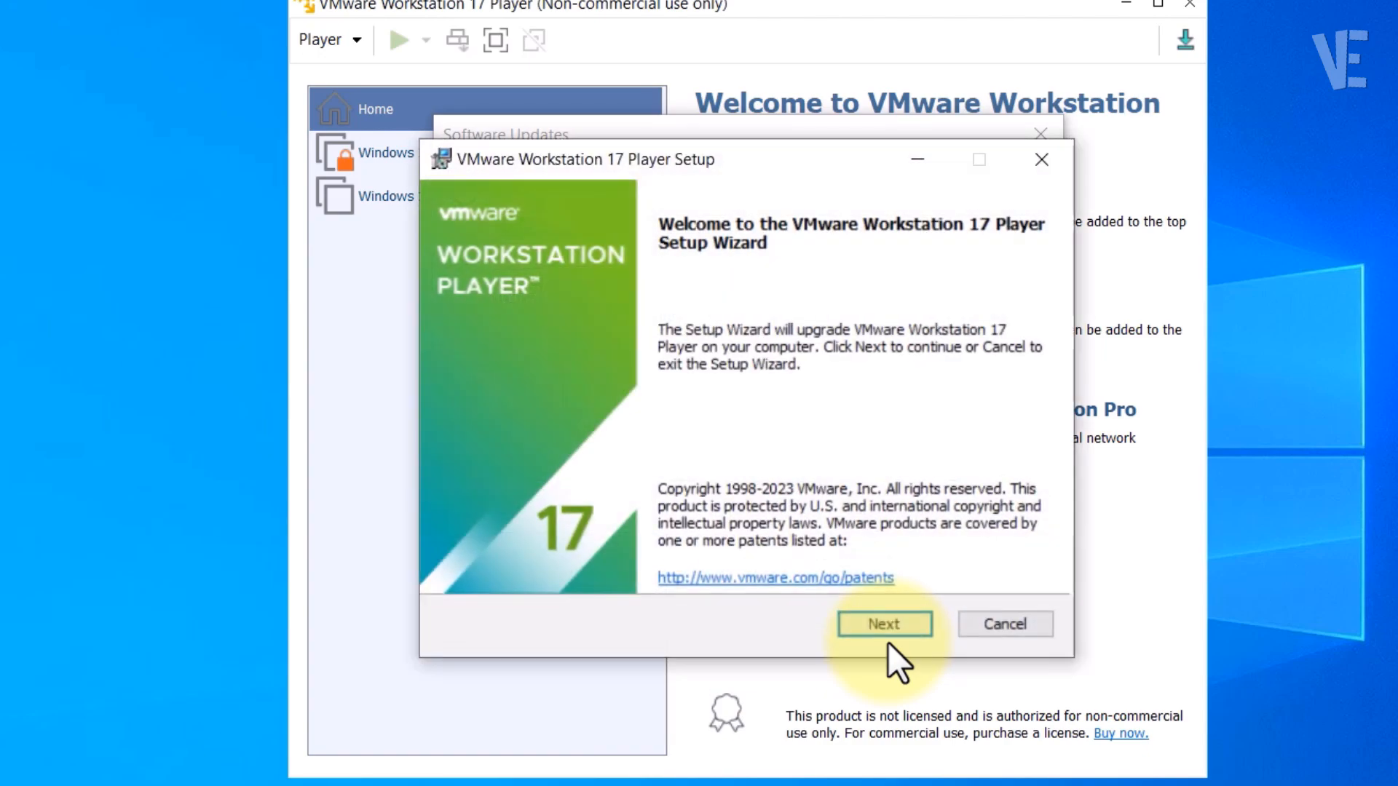
click(868, 620)
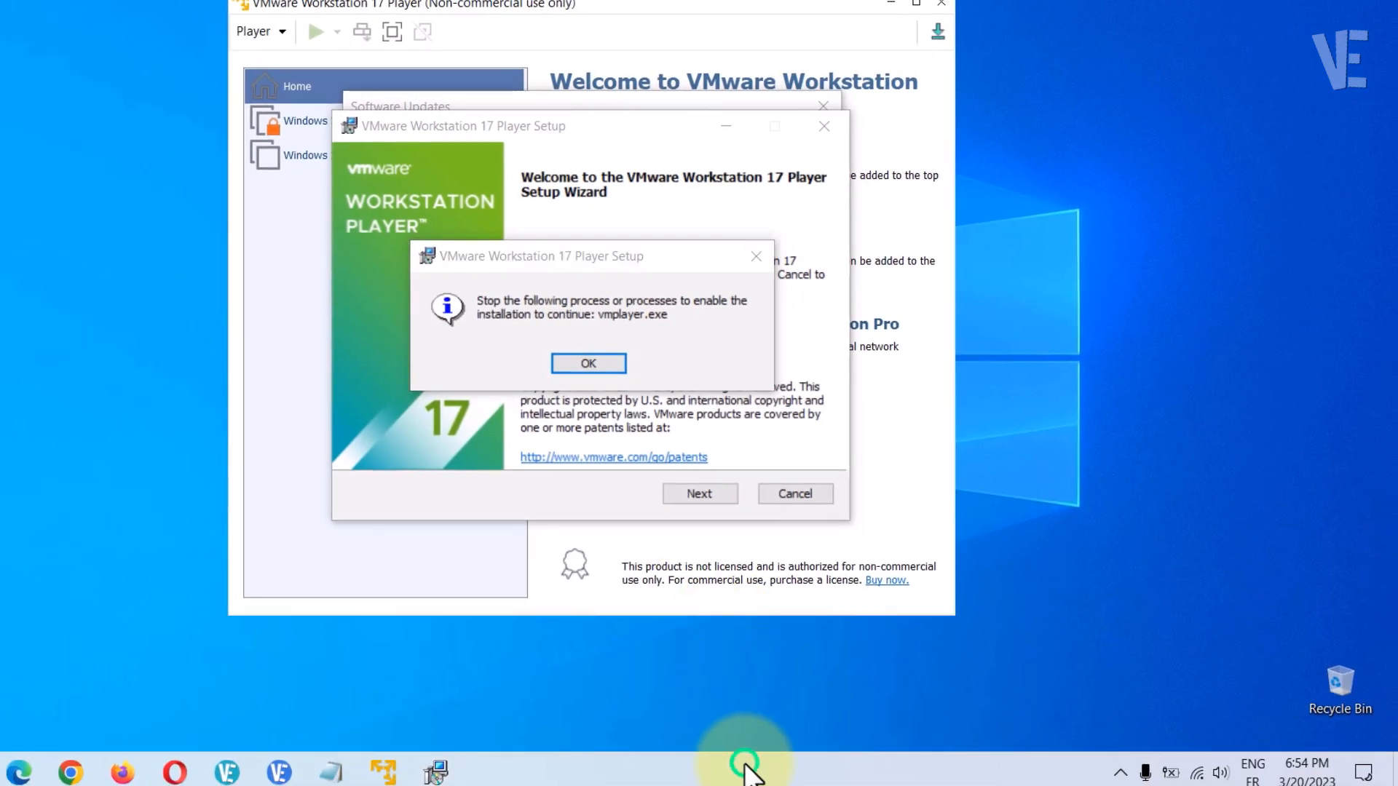
Step: End the VMware Player (32 bit) process in Task Manager, close Task Manager, and dismiss the setup's vmplayer.exe message
right_click(750, 766)
click(836, 660)
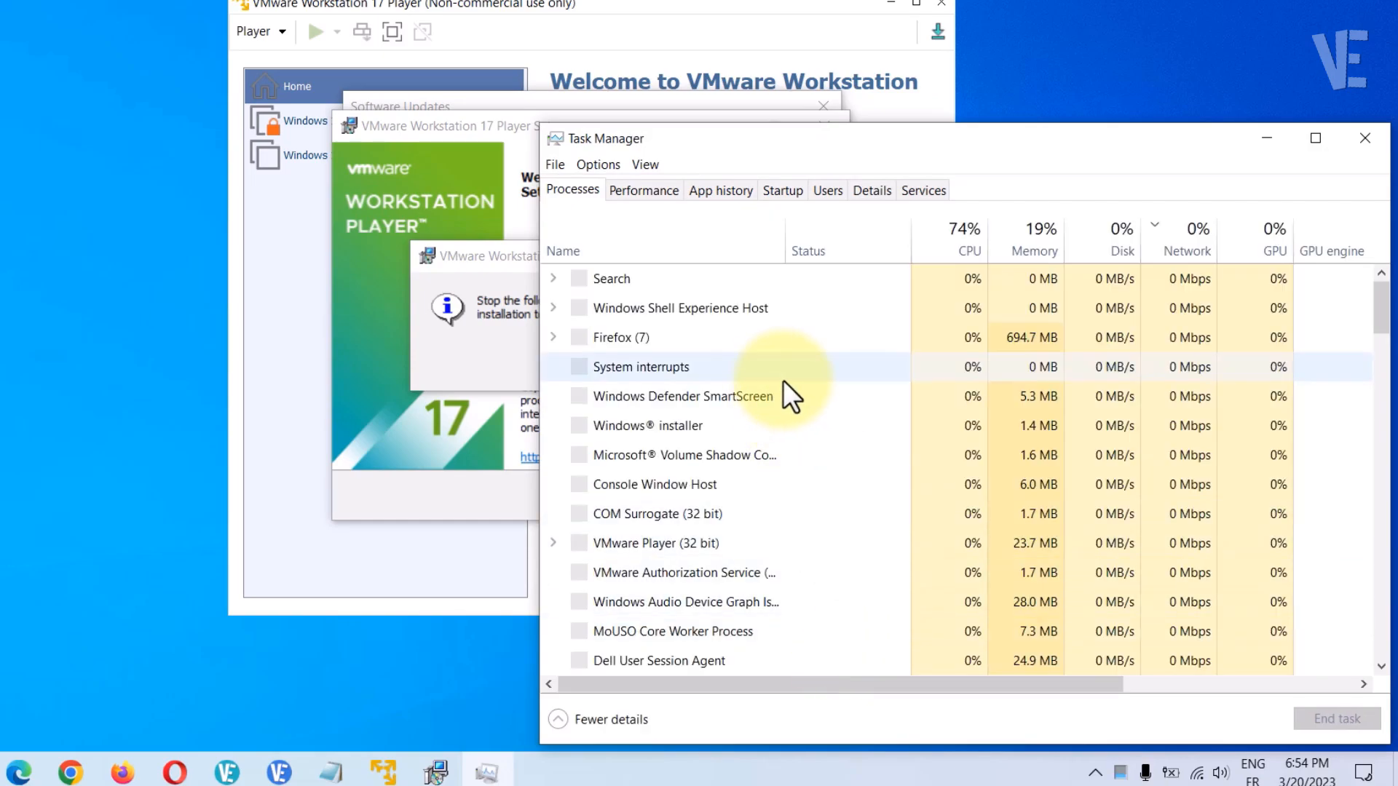
scroll(785, 378, down, 10)
scroll(787, 379, down, 12)
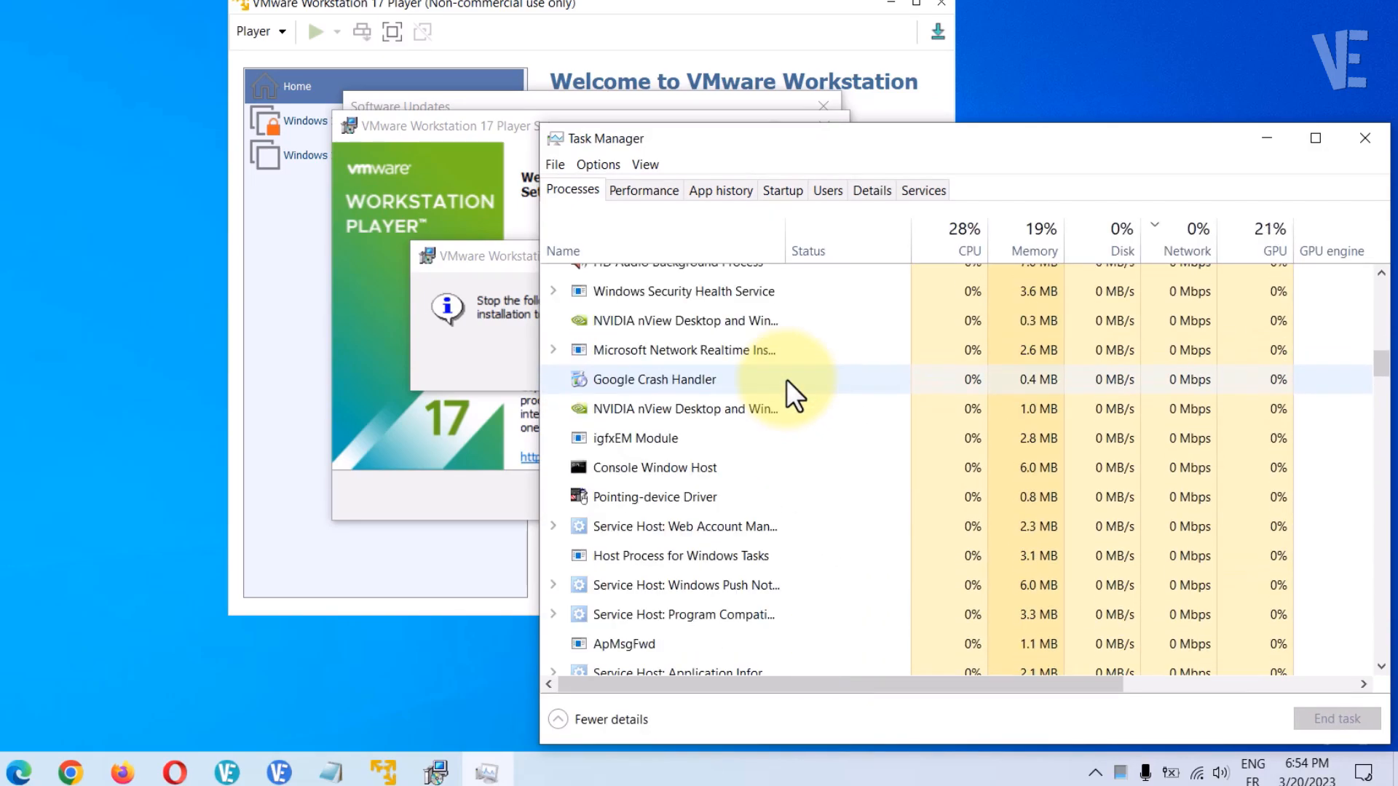
scroll(788, 378, down, 8)
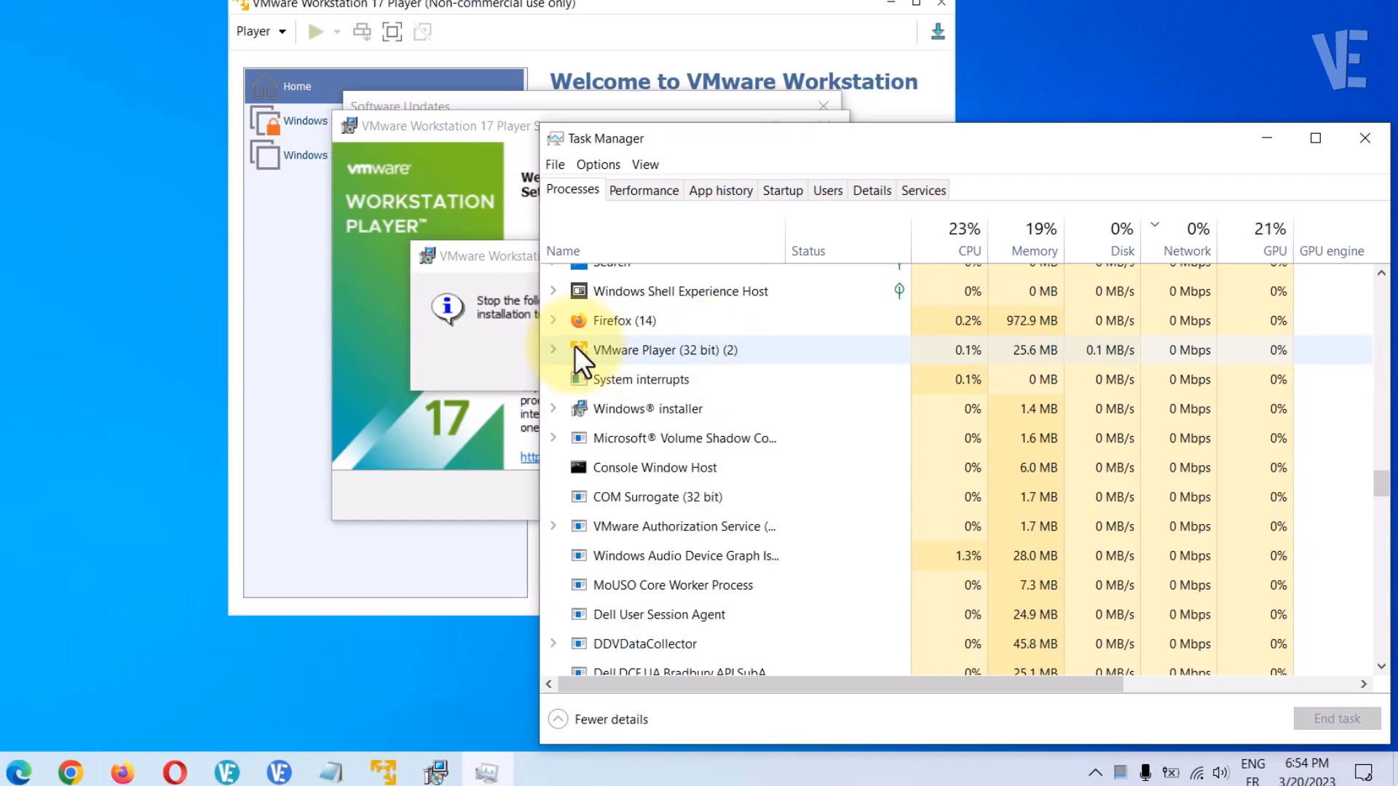
click(553, 350)
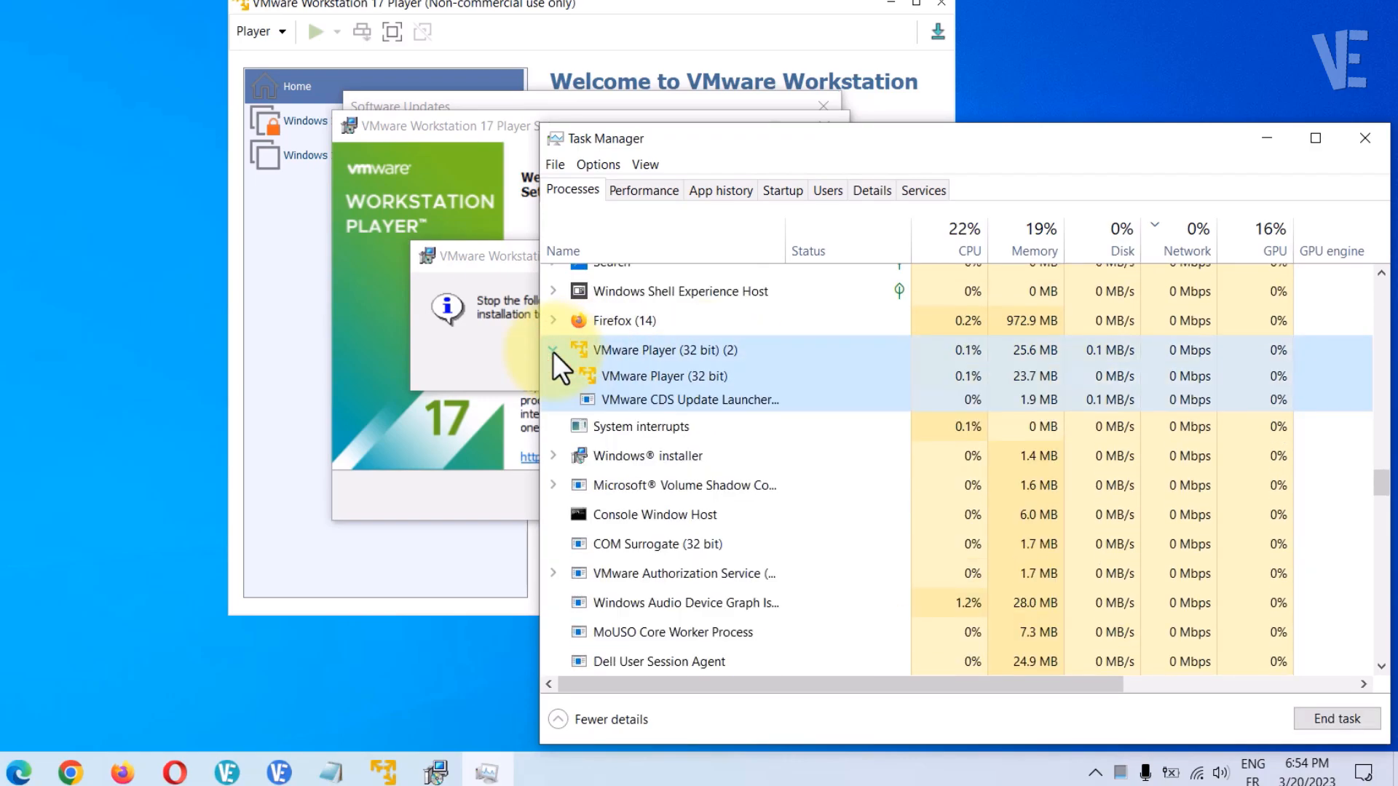
right_click(668, 375)
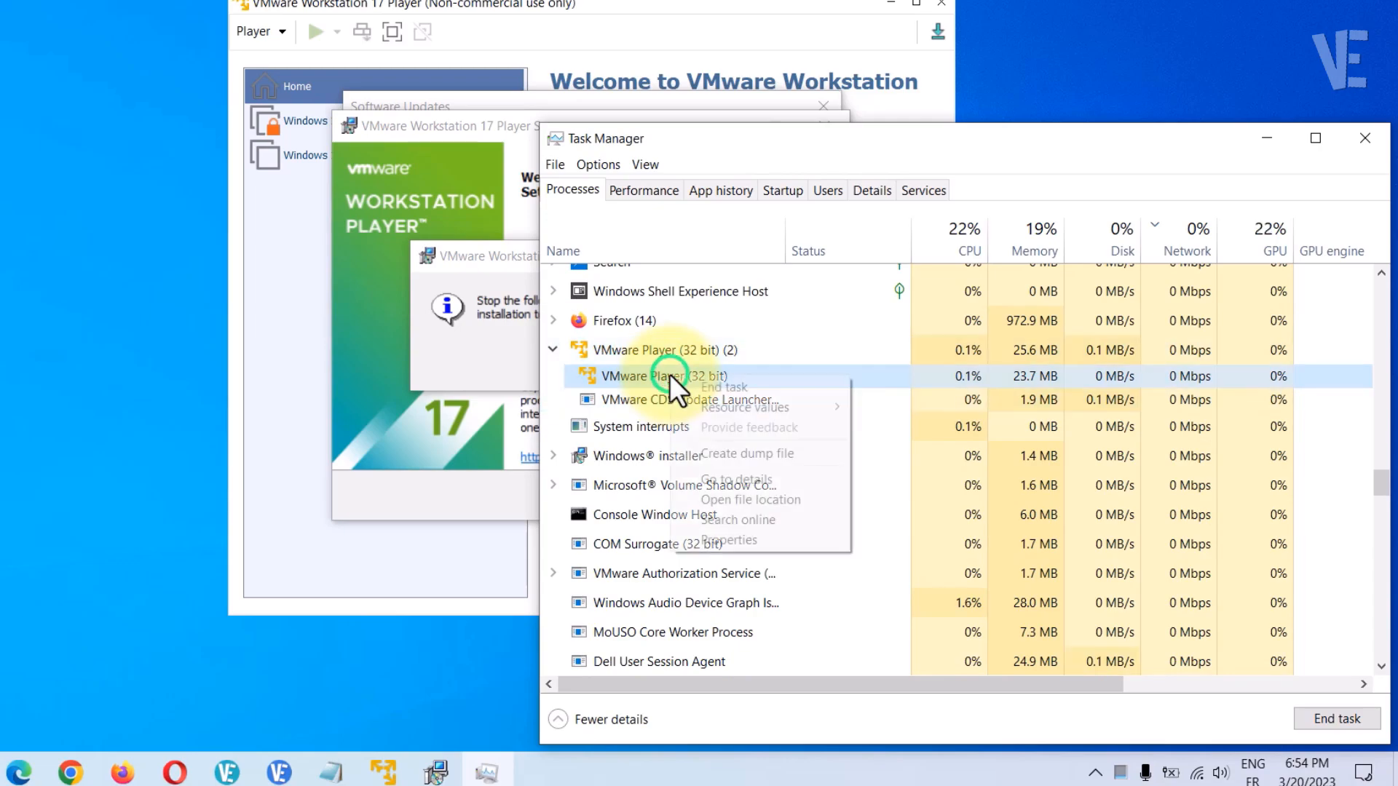
click(729, 387)
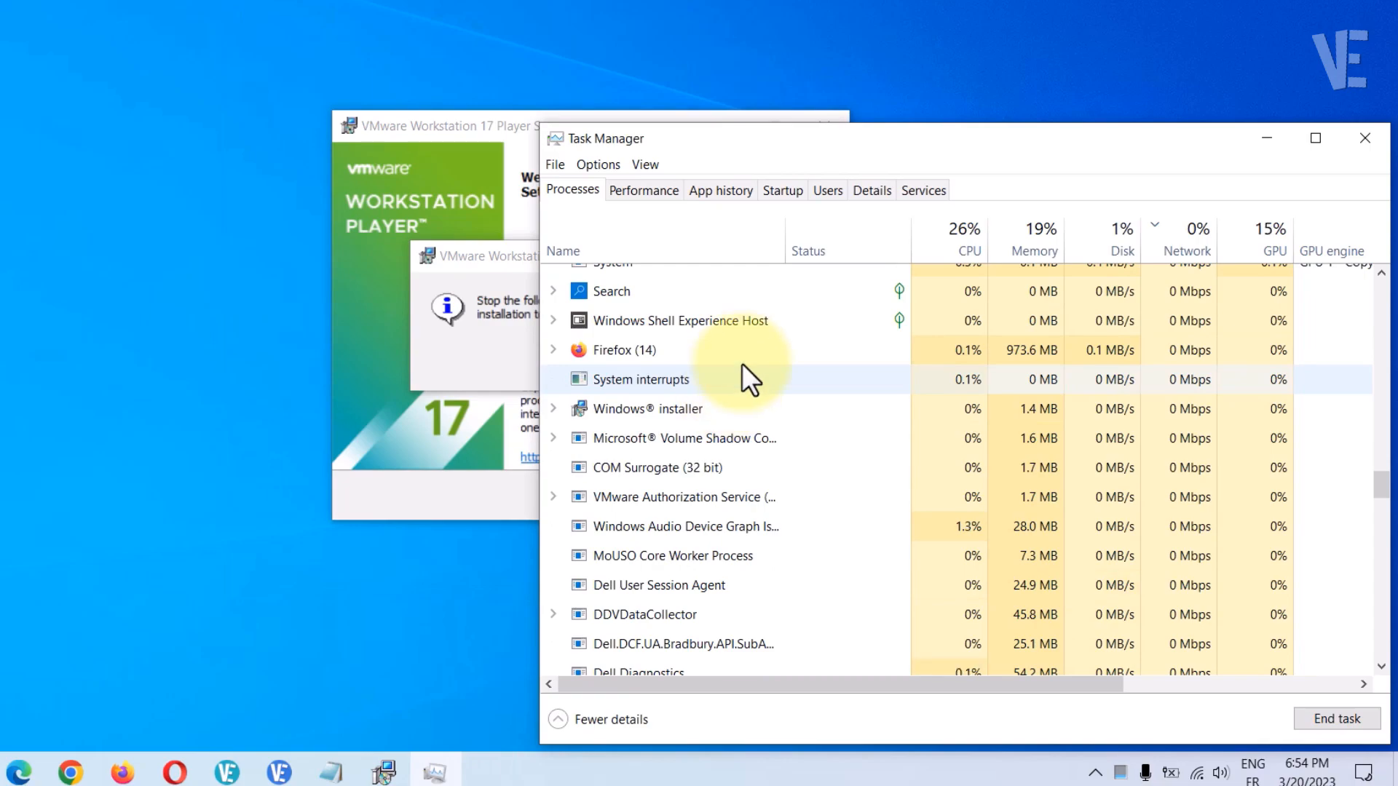
click(1367, 139)
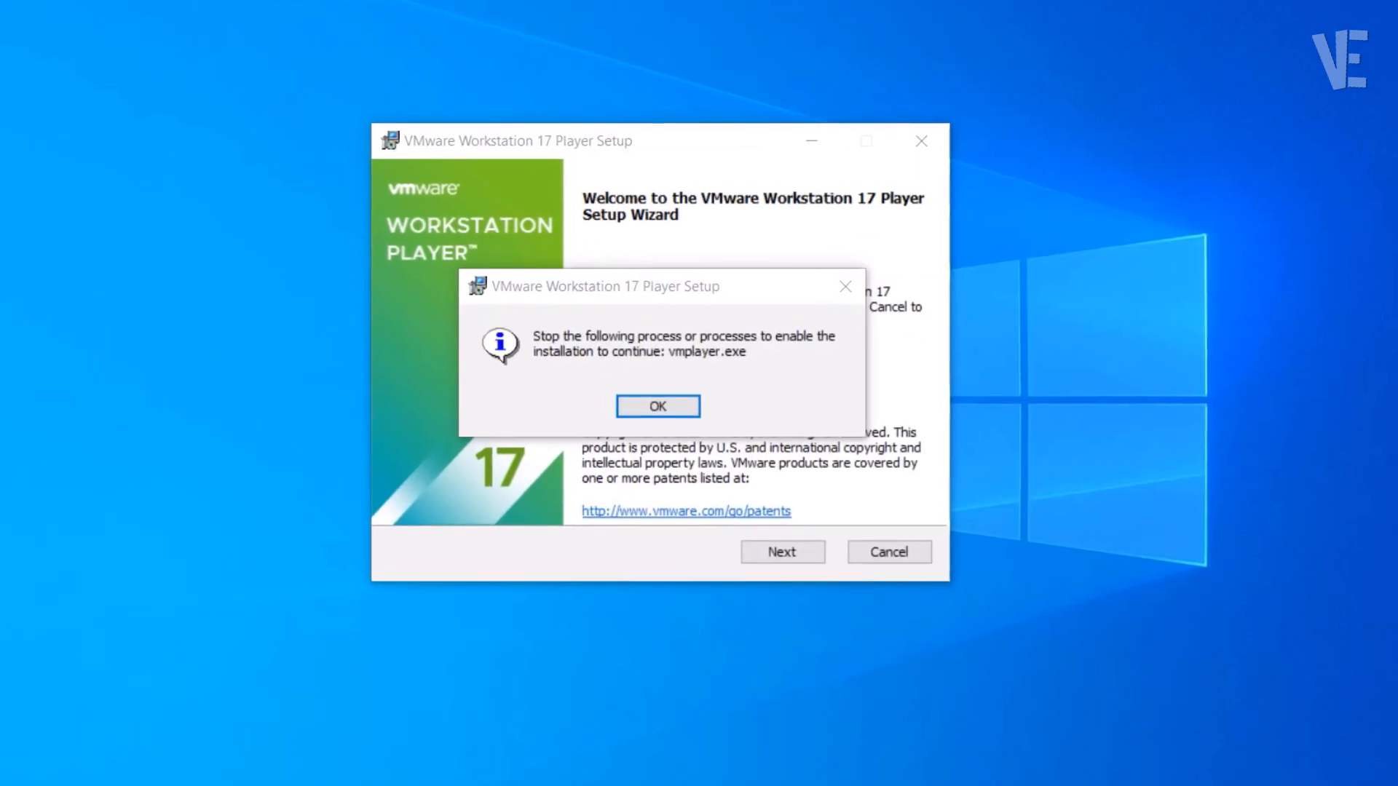
click(689, 423)
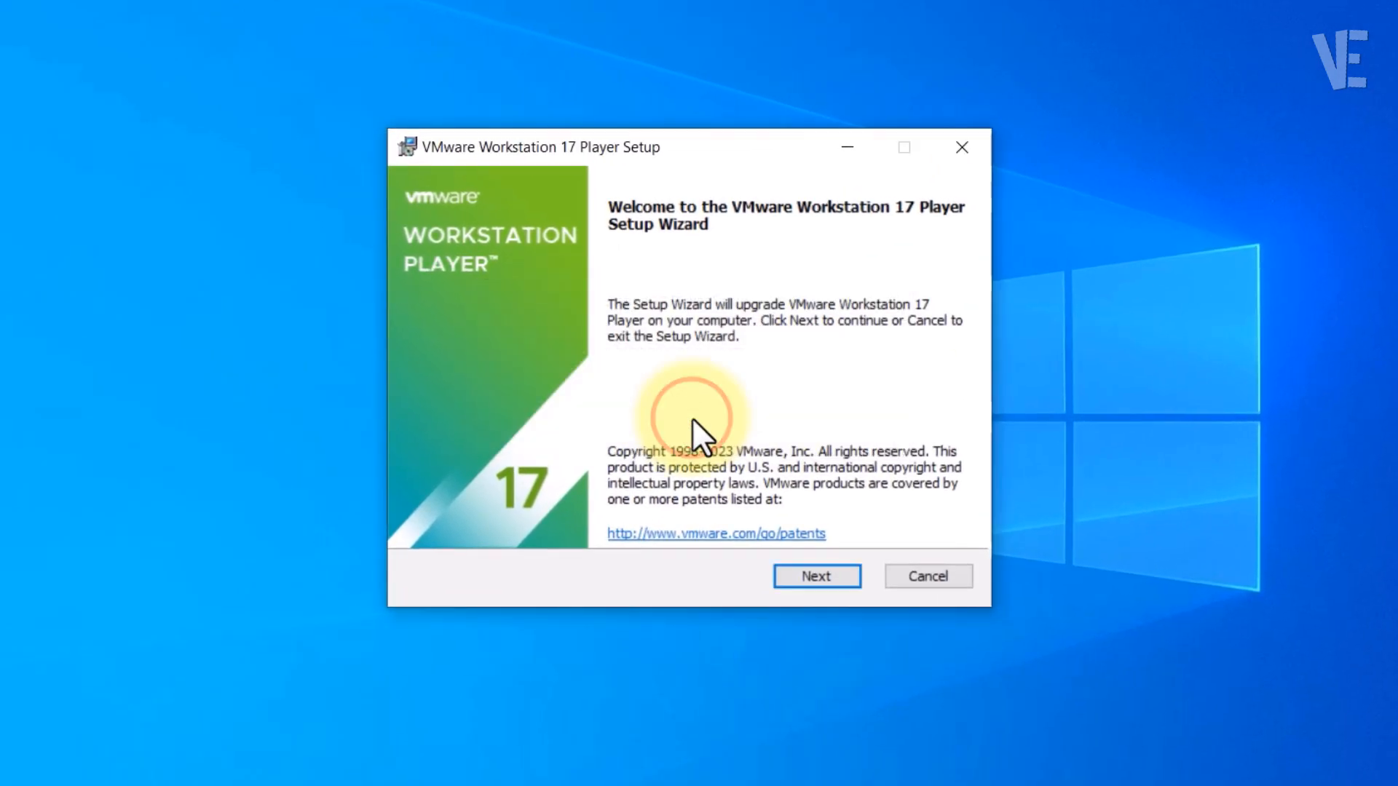
Step: Accept the license agreement in the setup wizard and include the Enhanced Keyboard Driver in the custom setup
click(825, 579)
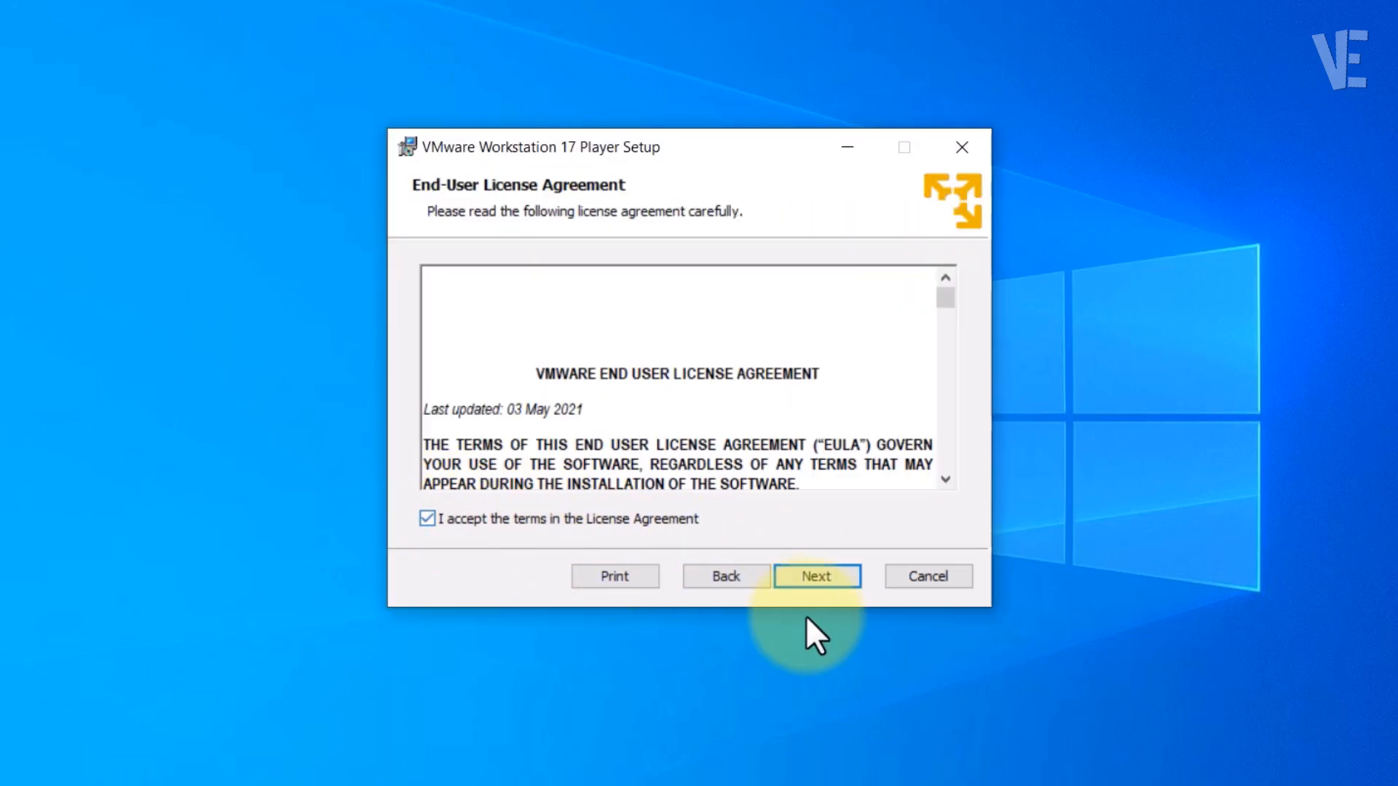
click(827, 584)
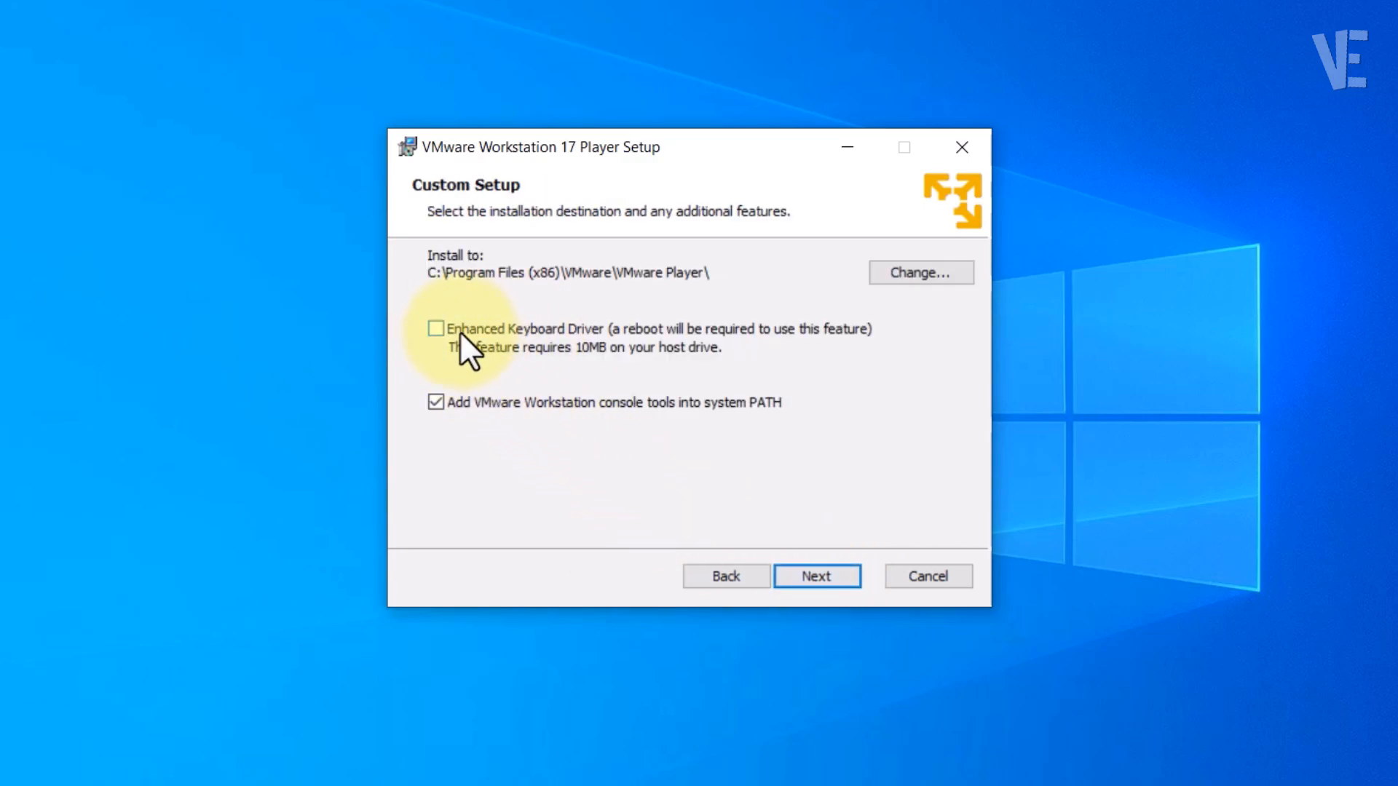
click(435, 327)
click(841, 577)
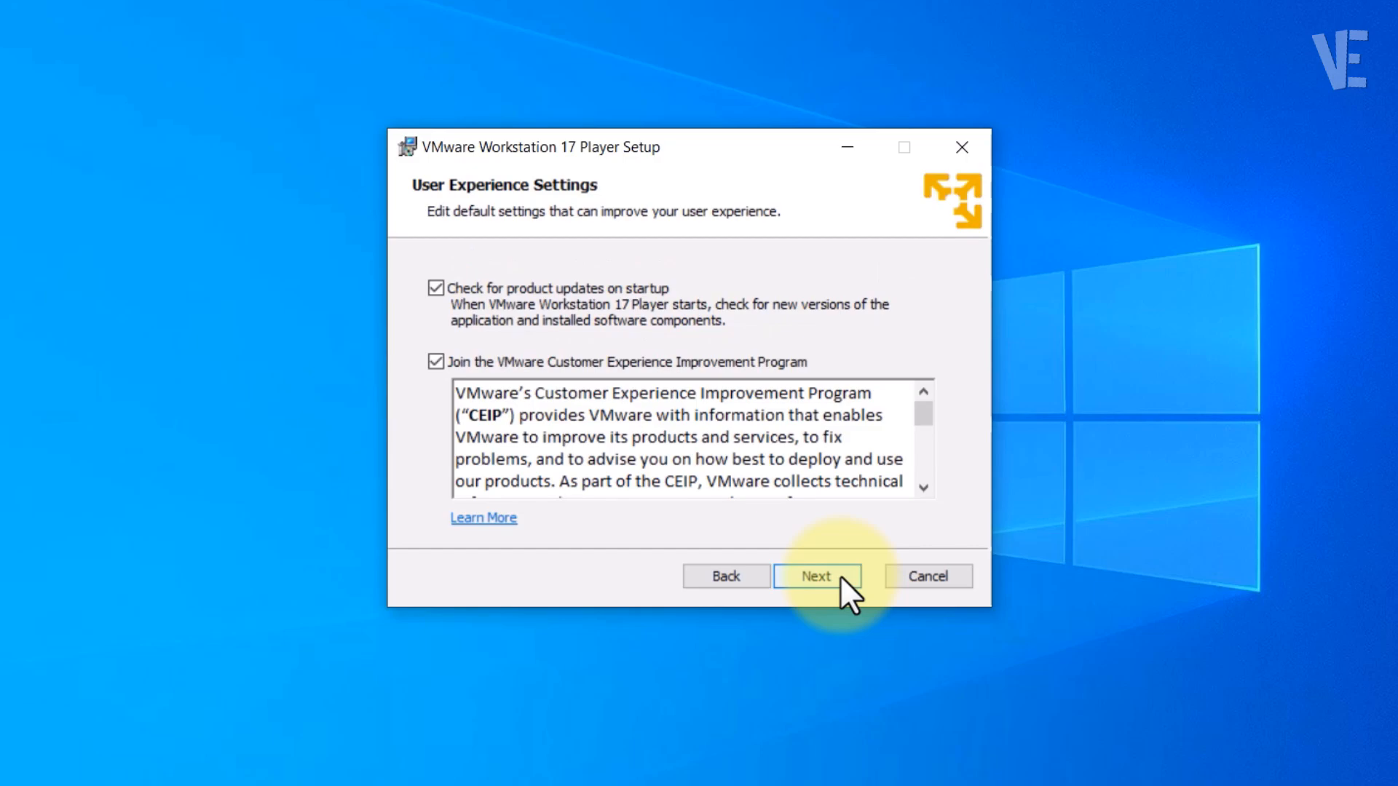
Step: Run the upgrade with the default user experience and shortcut settings, then finish the setup and restart the system
click(820, 577)
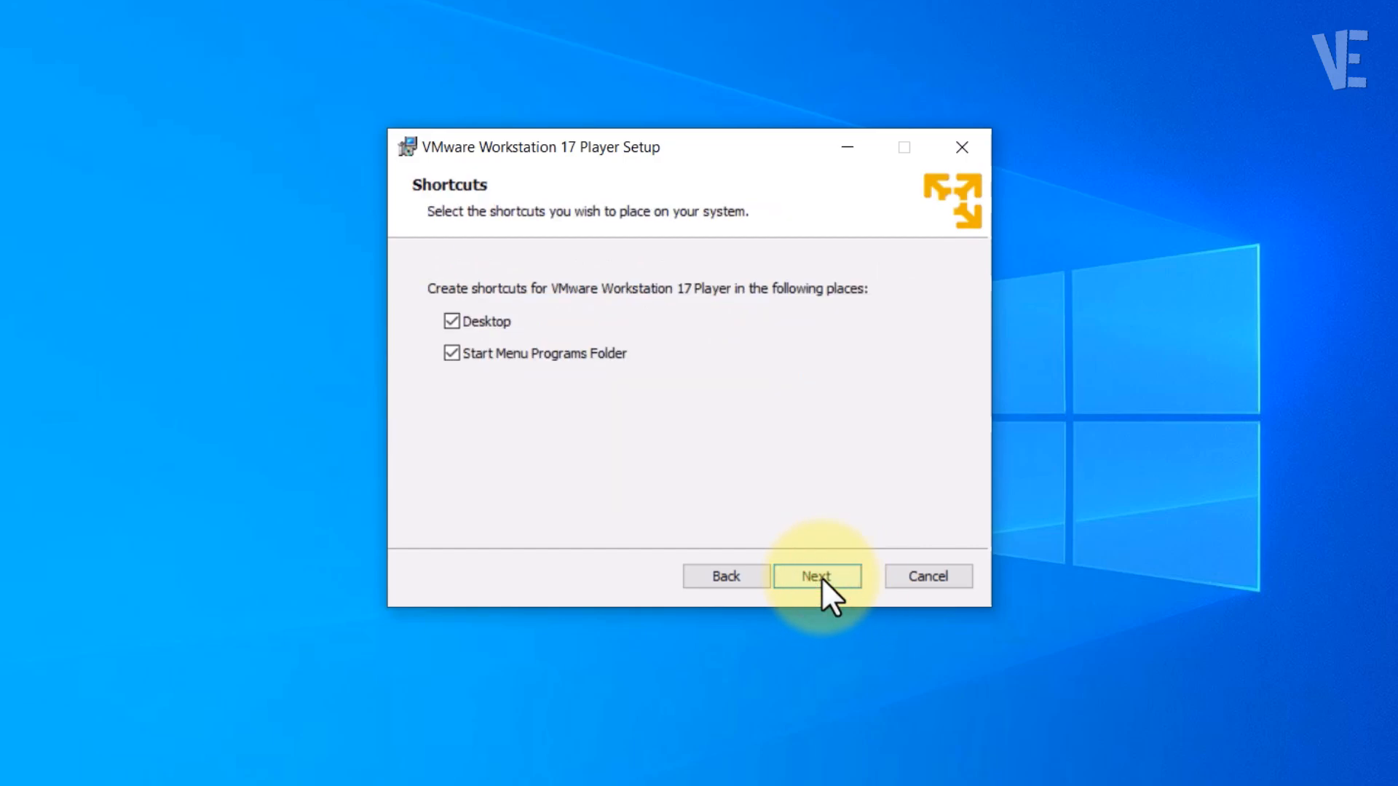
click(820, 575)
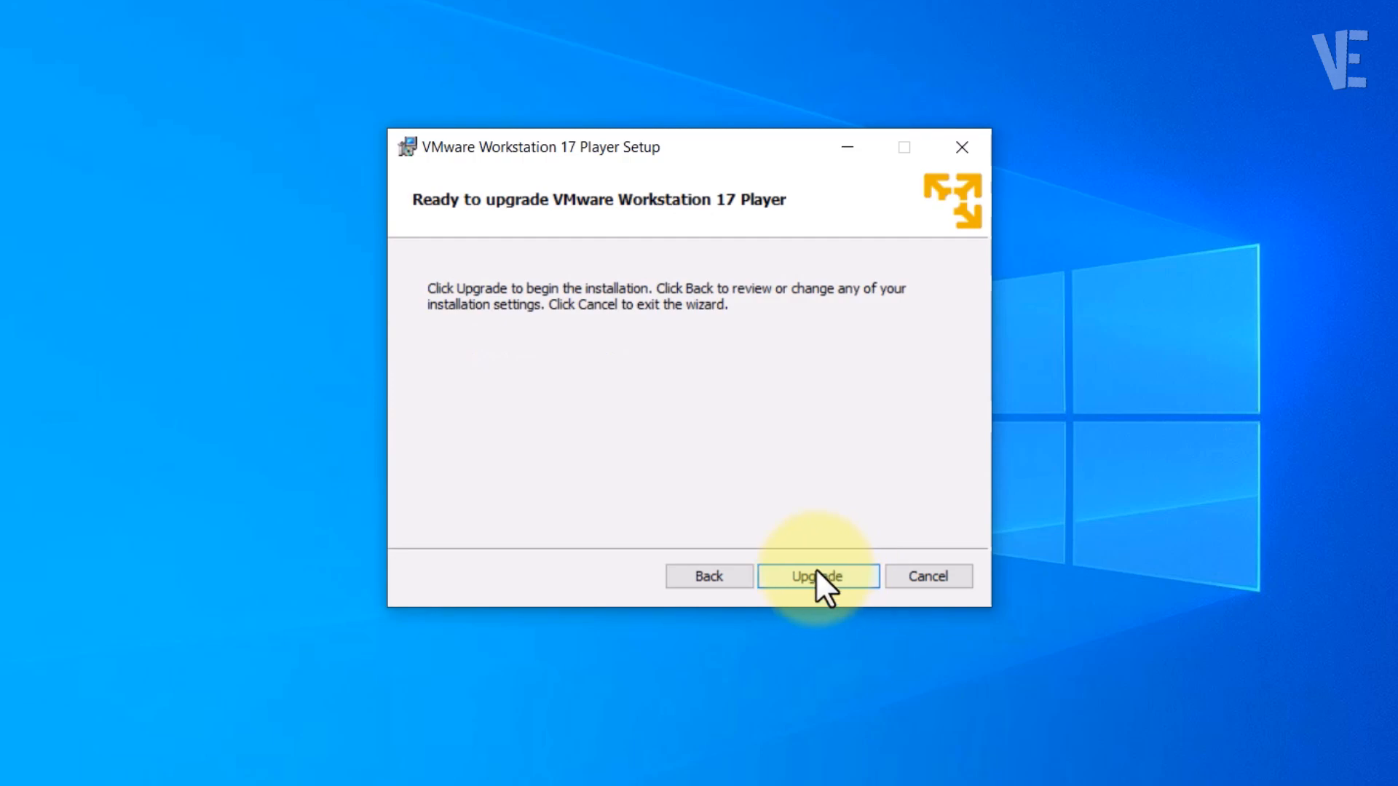
click(819, 581)
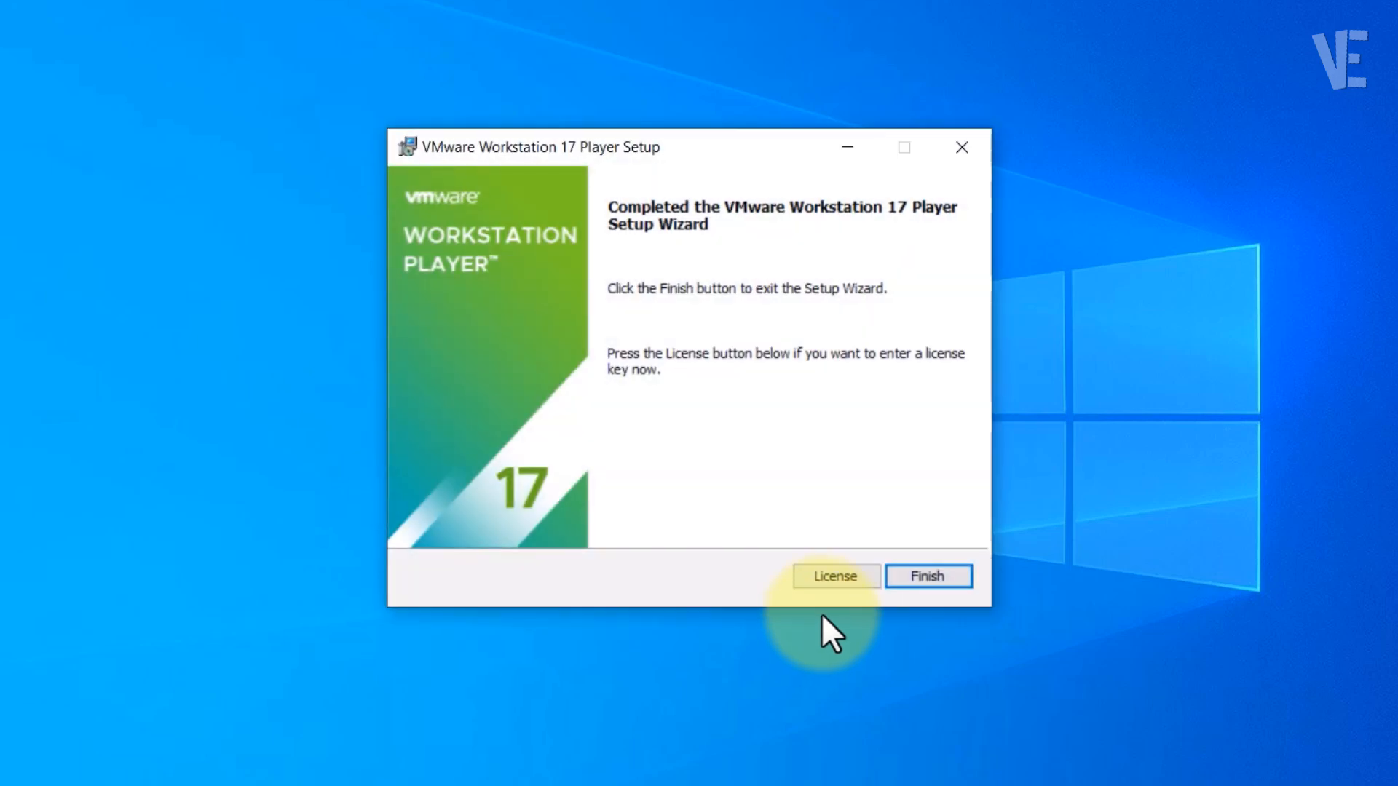
click(932, 574)
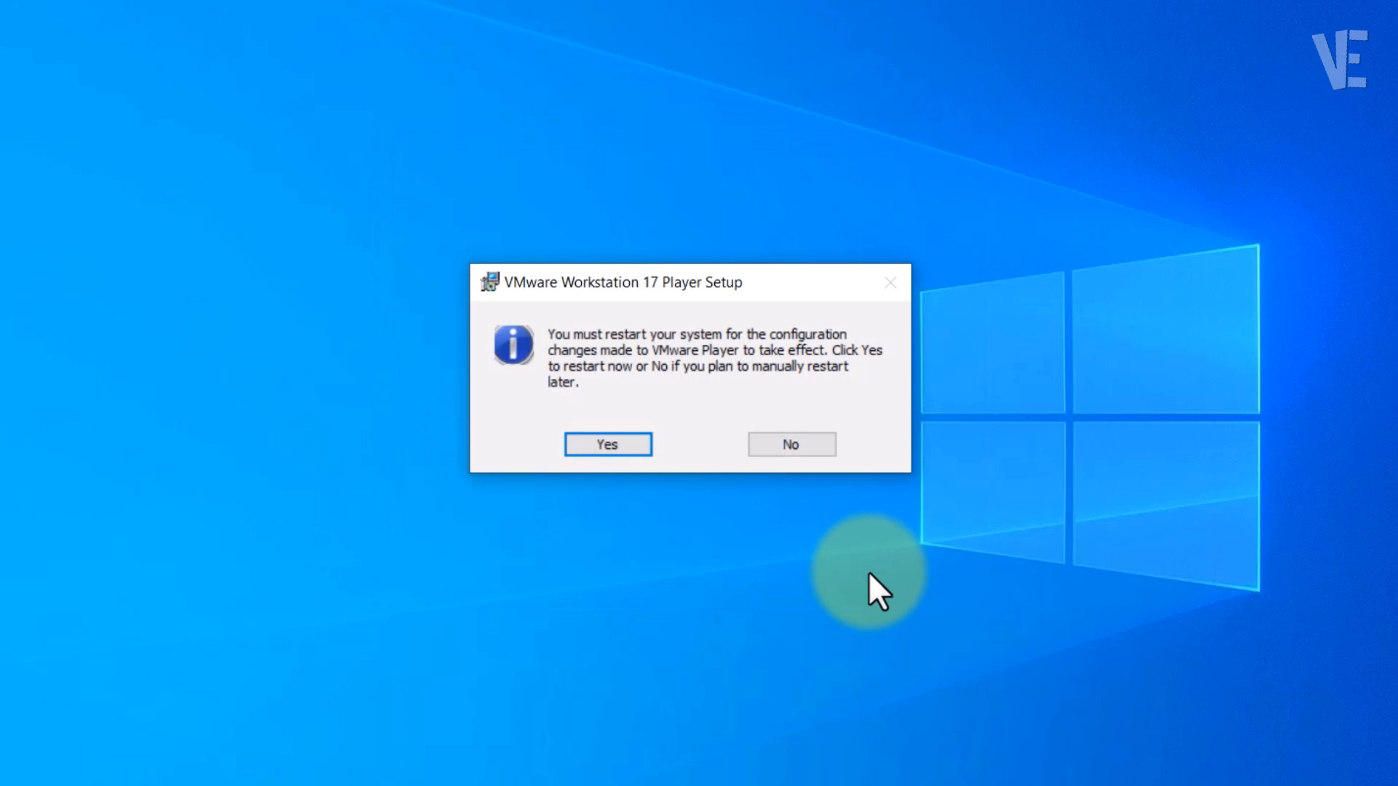
click(613, 447)
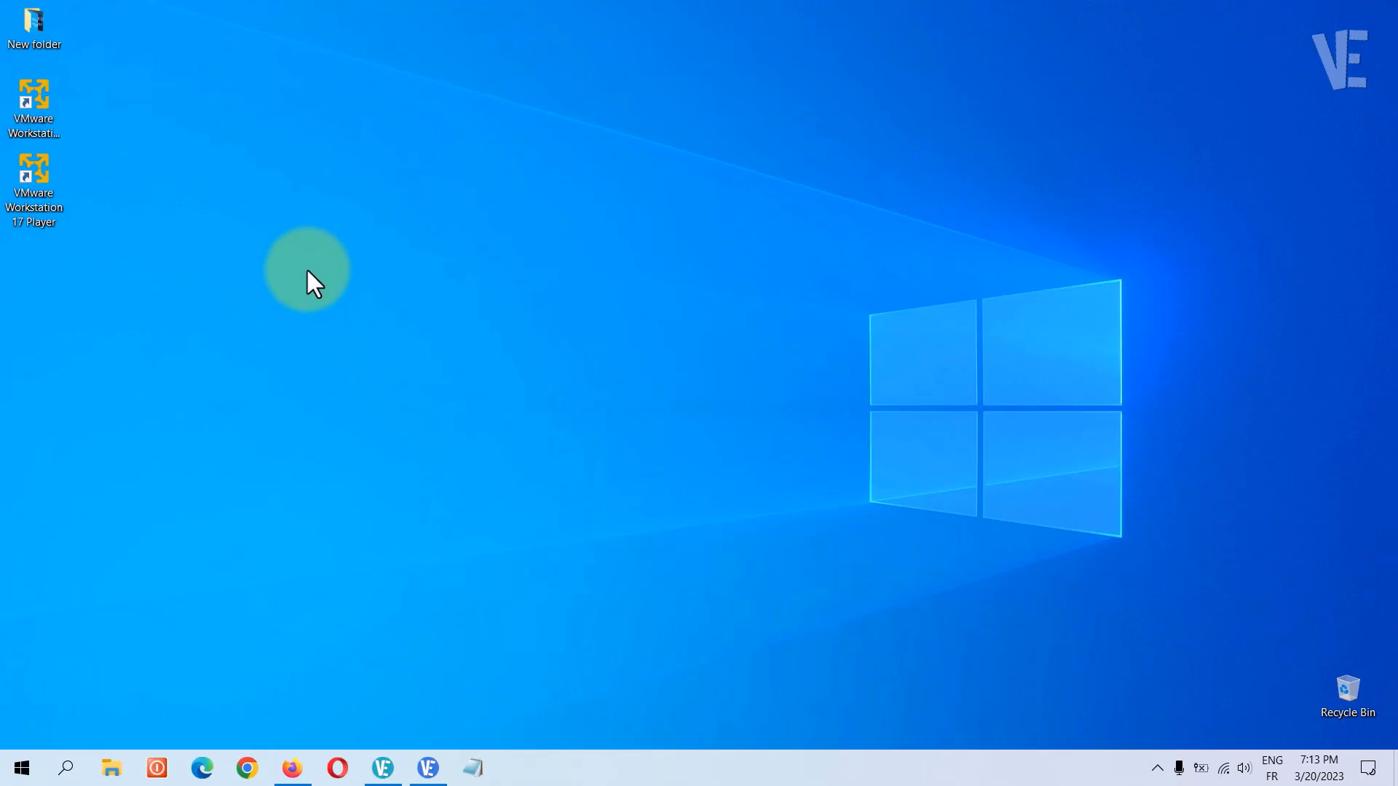
Step: Start the Windows 11 x64 virtual machine in VMware Workstation 17 Player and sign in as Administrator
double_click(44, 182)
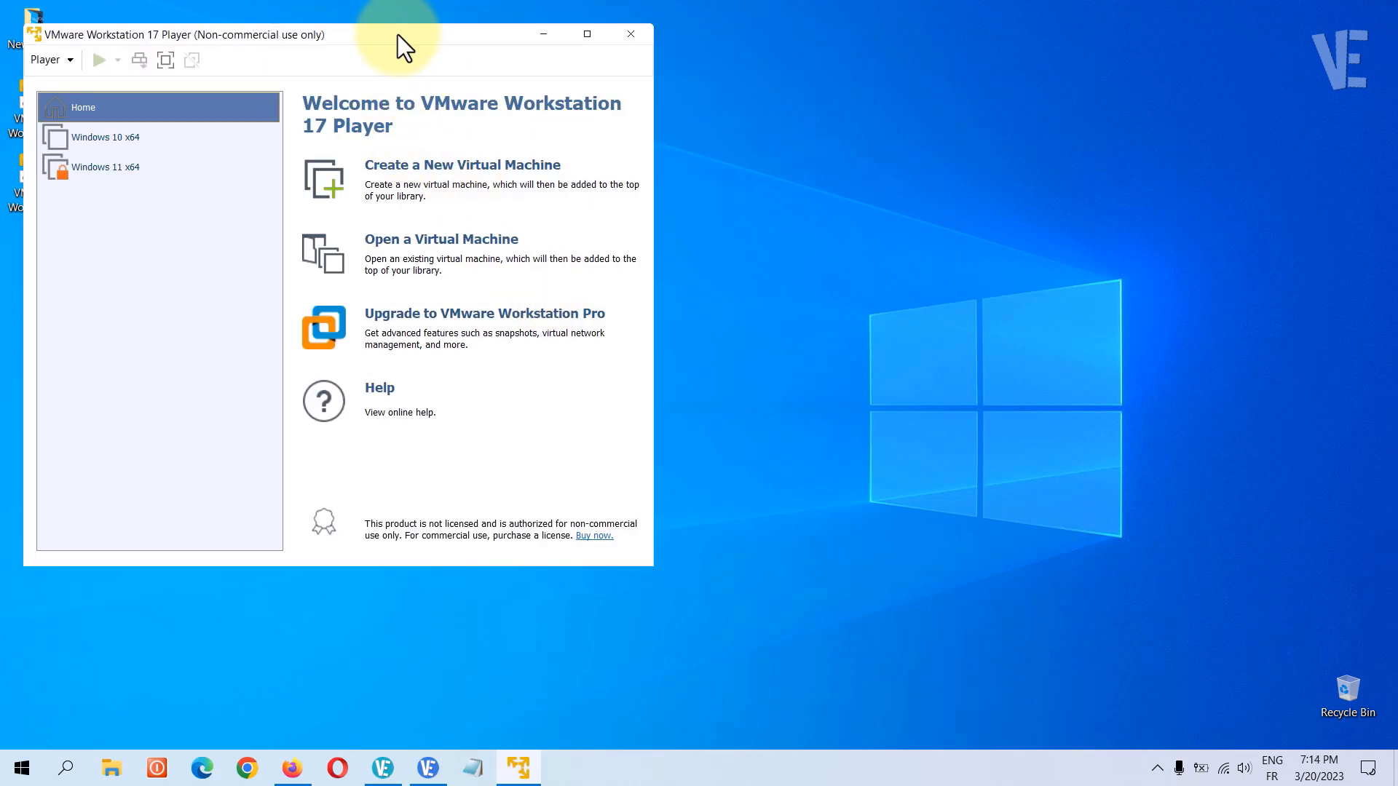
drag(398, 33, 697, 99)
click(435, 229)
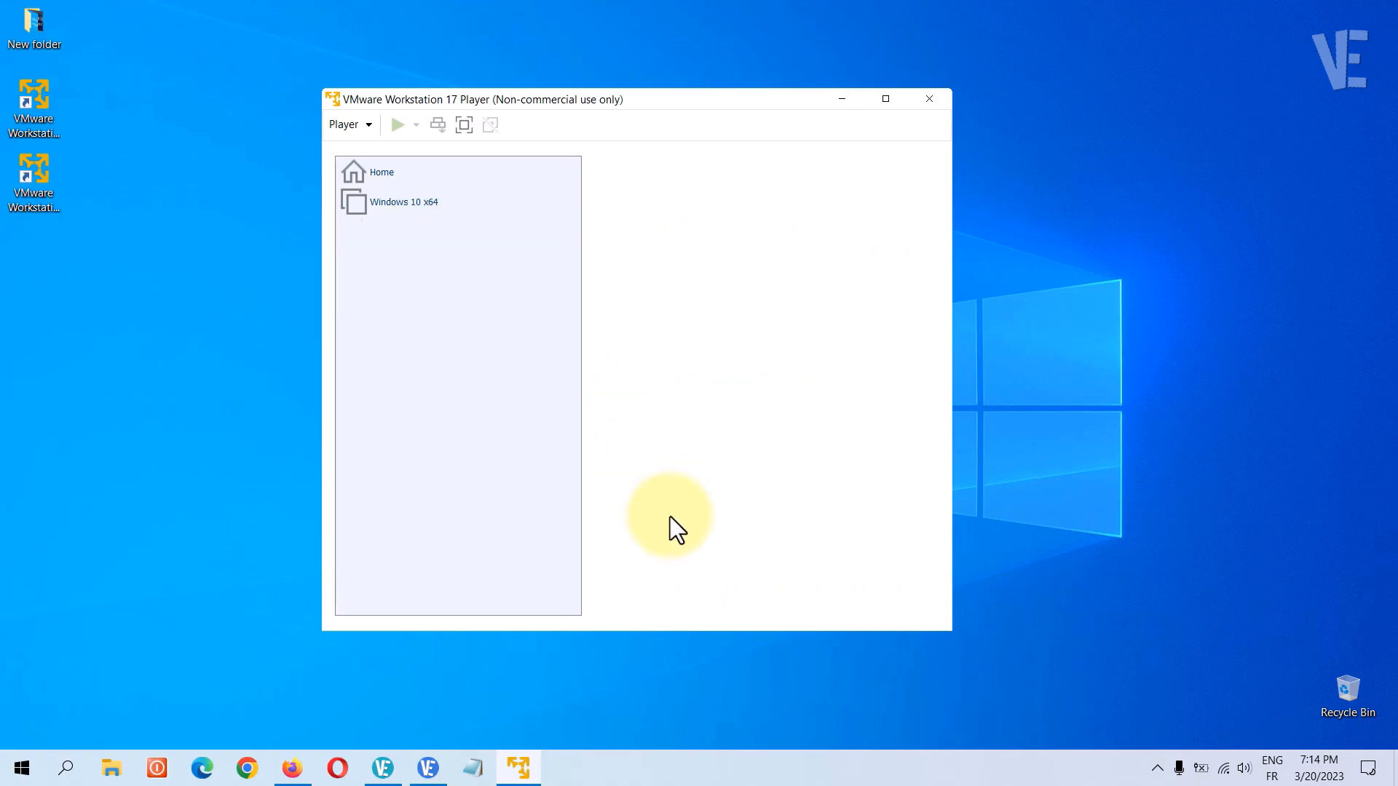
click(672, 545)
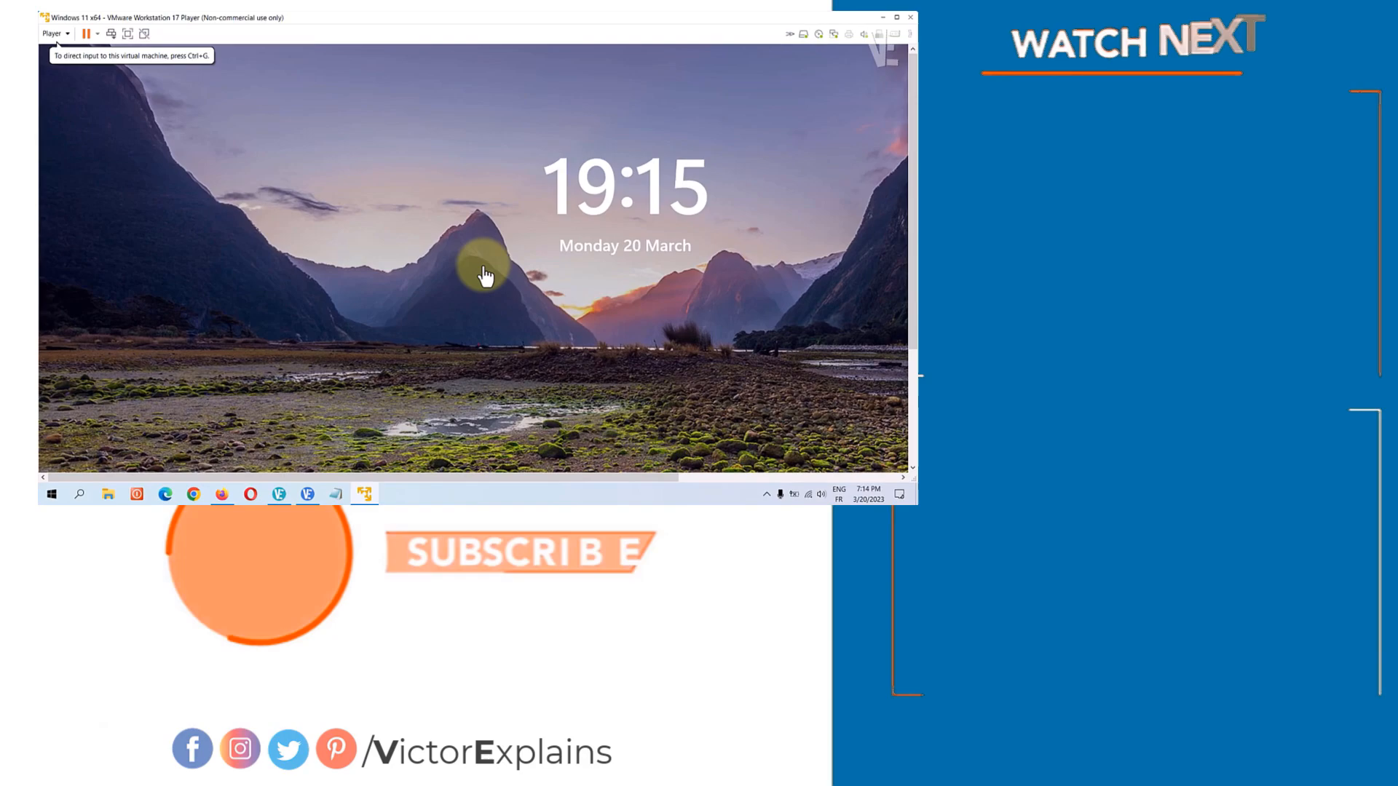
click(635, 373)
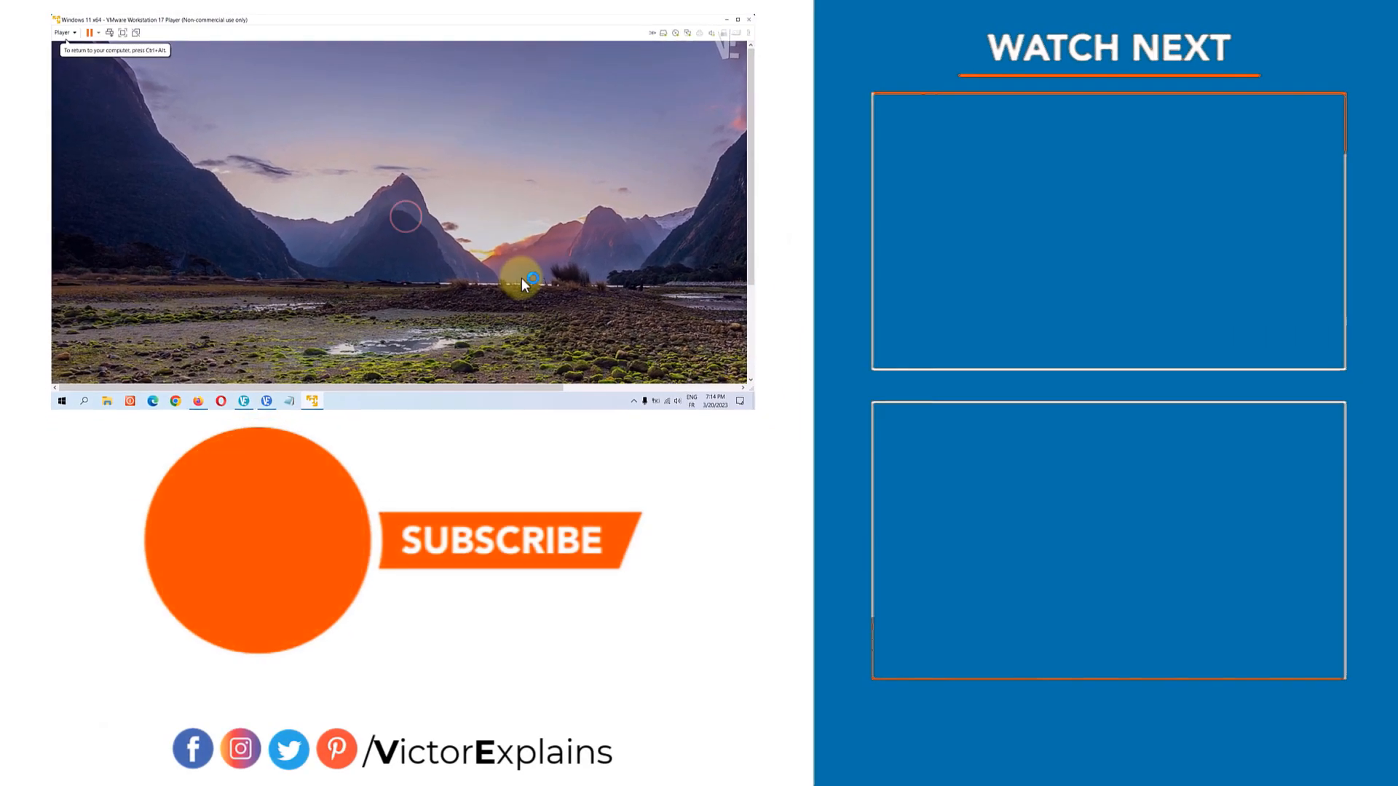
click(518, 298)
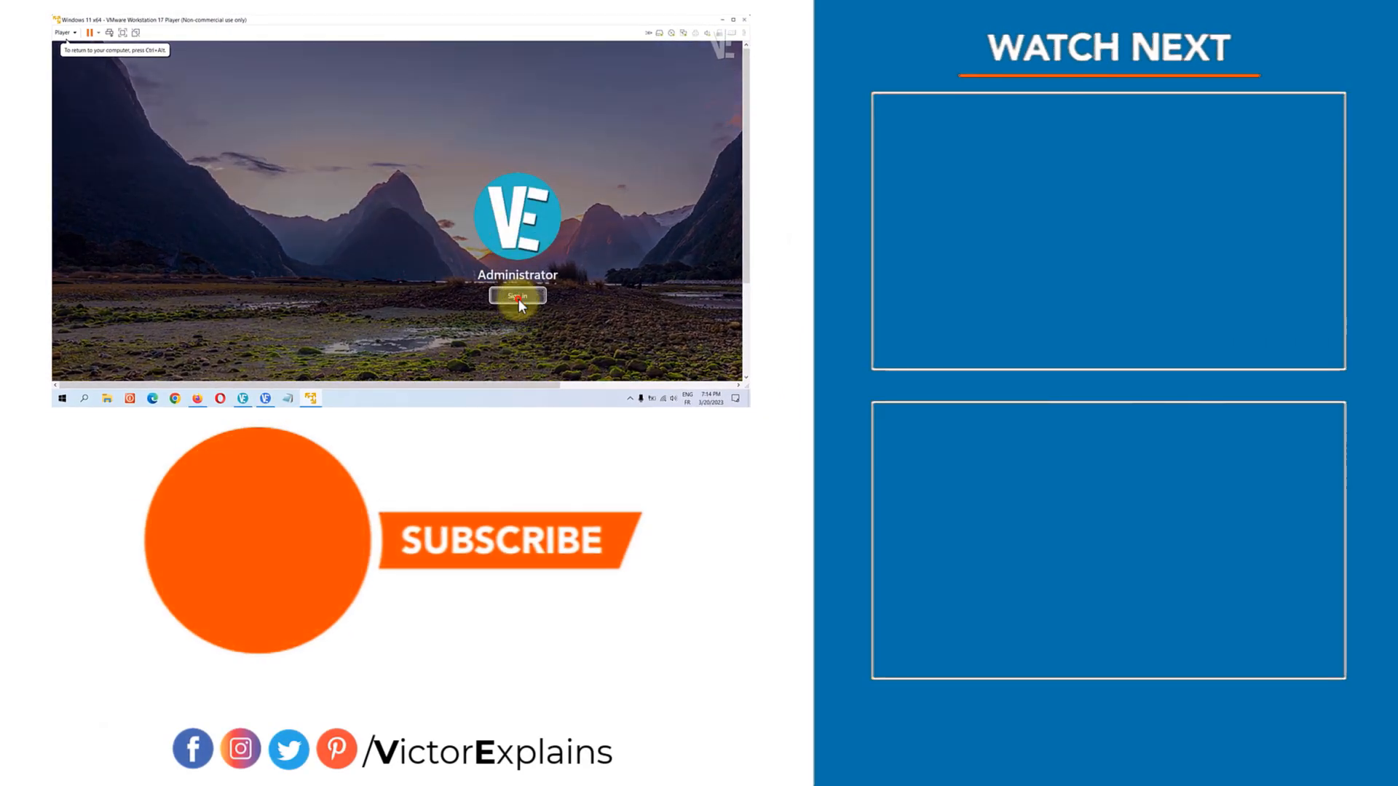